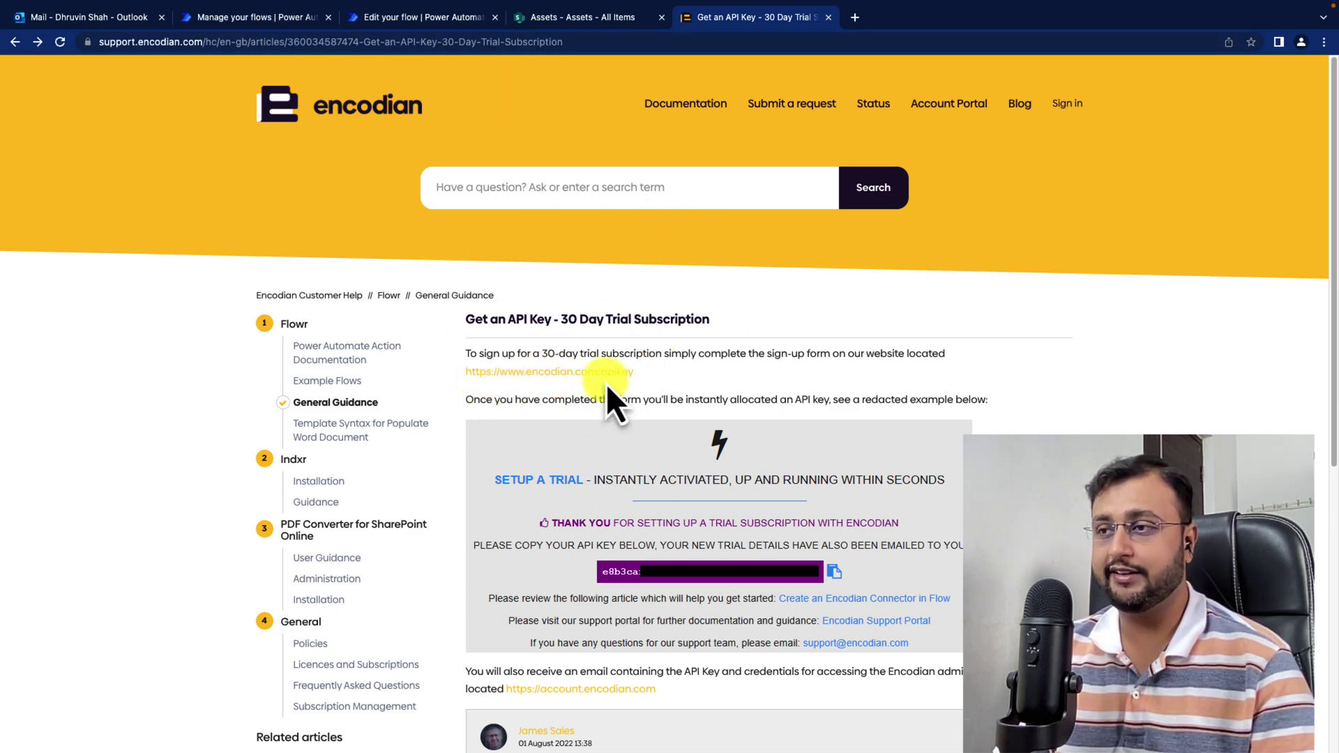
- Follow the encodian.com/apikey sign-up link from the 30-day trial API key article
{"action": "left_click", "coordinate": [554, 375]}
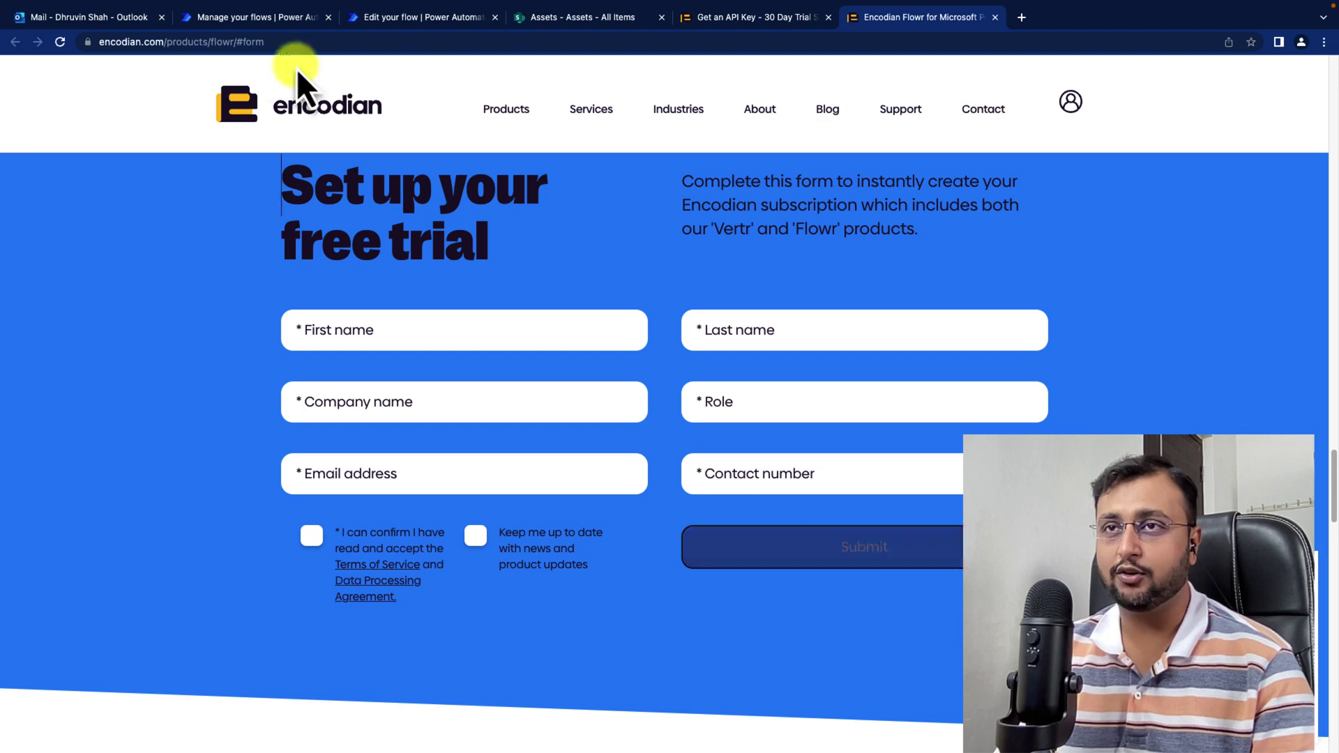
- Switch to the Outlook tab showing the 'Your Encodian Trial is ready!' email
{"action": "left_click", "coordinate": [104, 19]}
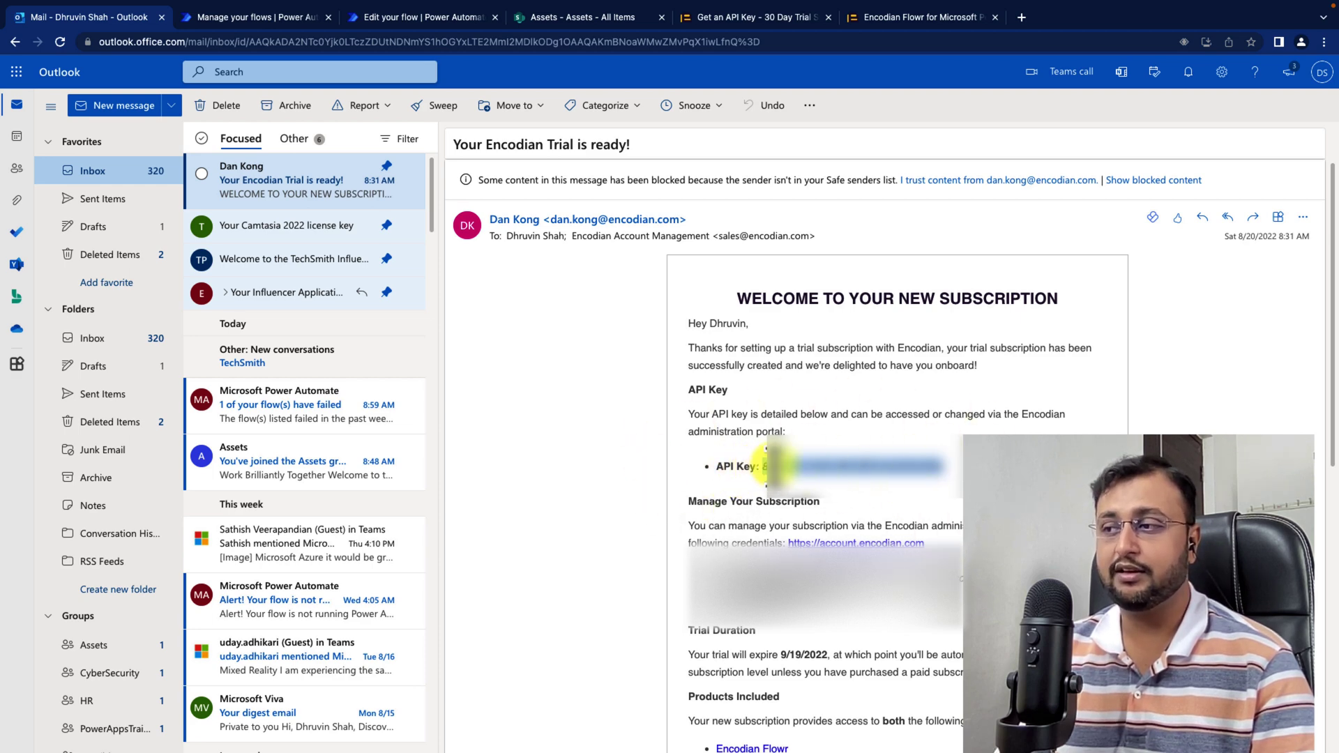
- Select the trial API key in the welcome email, then go to the SharePoint Assets list
{"action": "left_click_drag", "start_coordinate": [762, 466], "coordinate": [792, 465]}
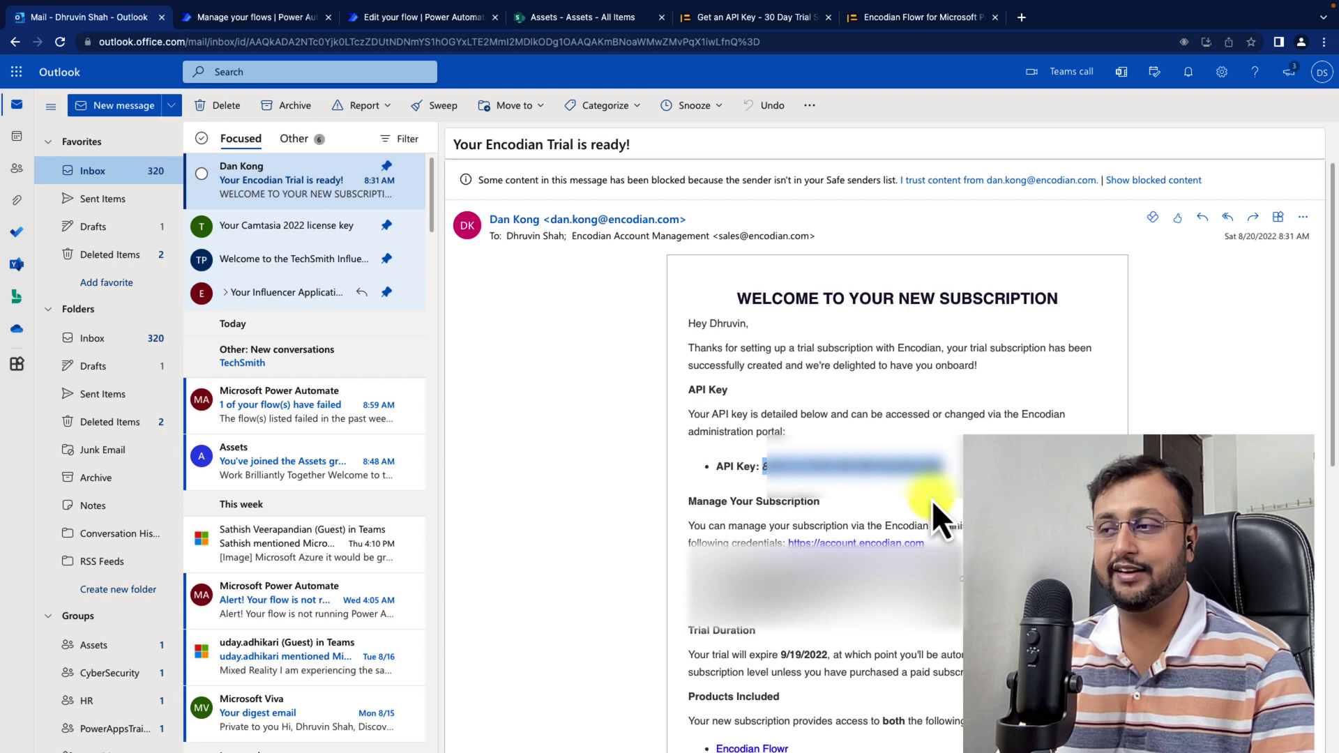
{"action": "key", "text": "ctrl+Tab"}
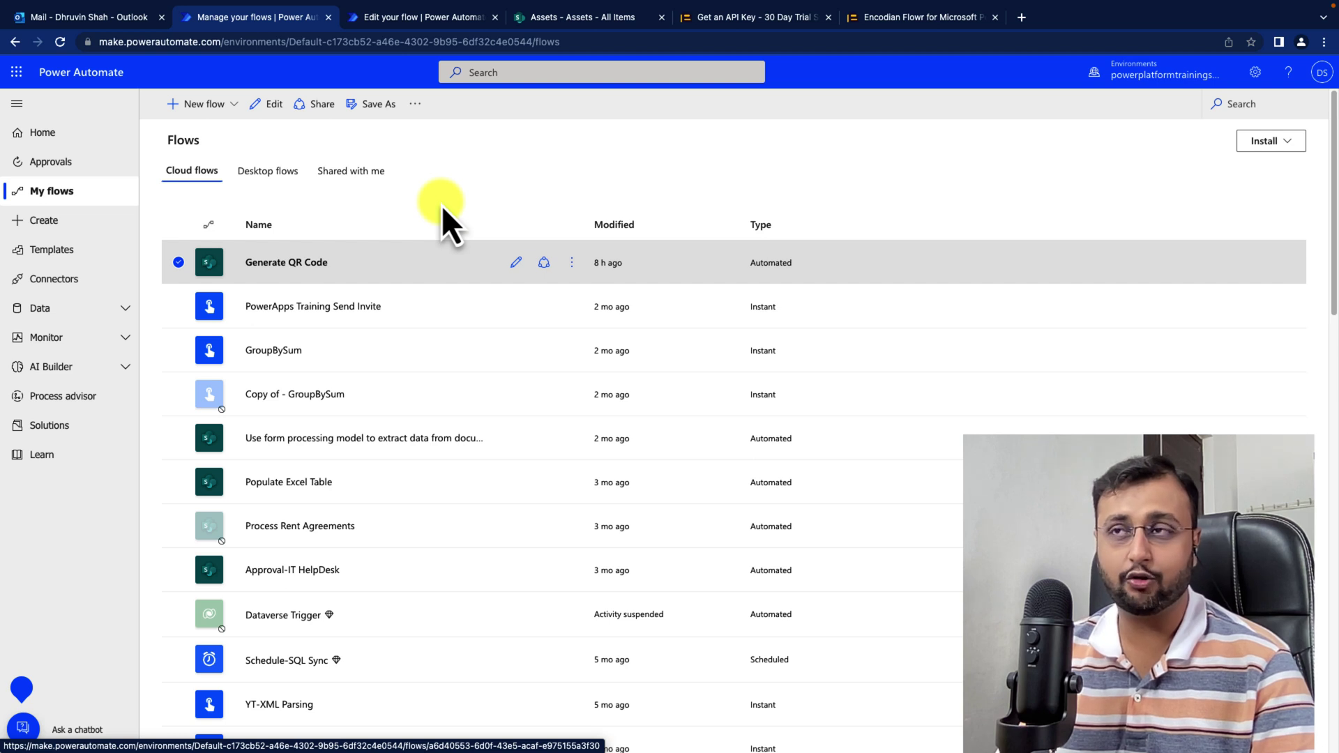
{"action": "left_click", "coordinate": [558, 19]}
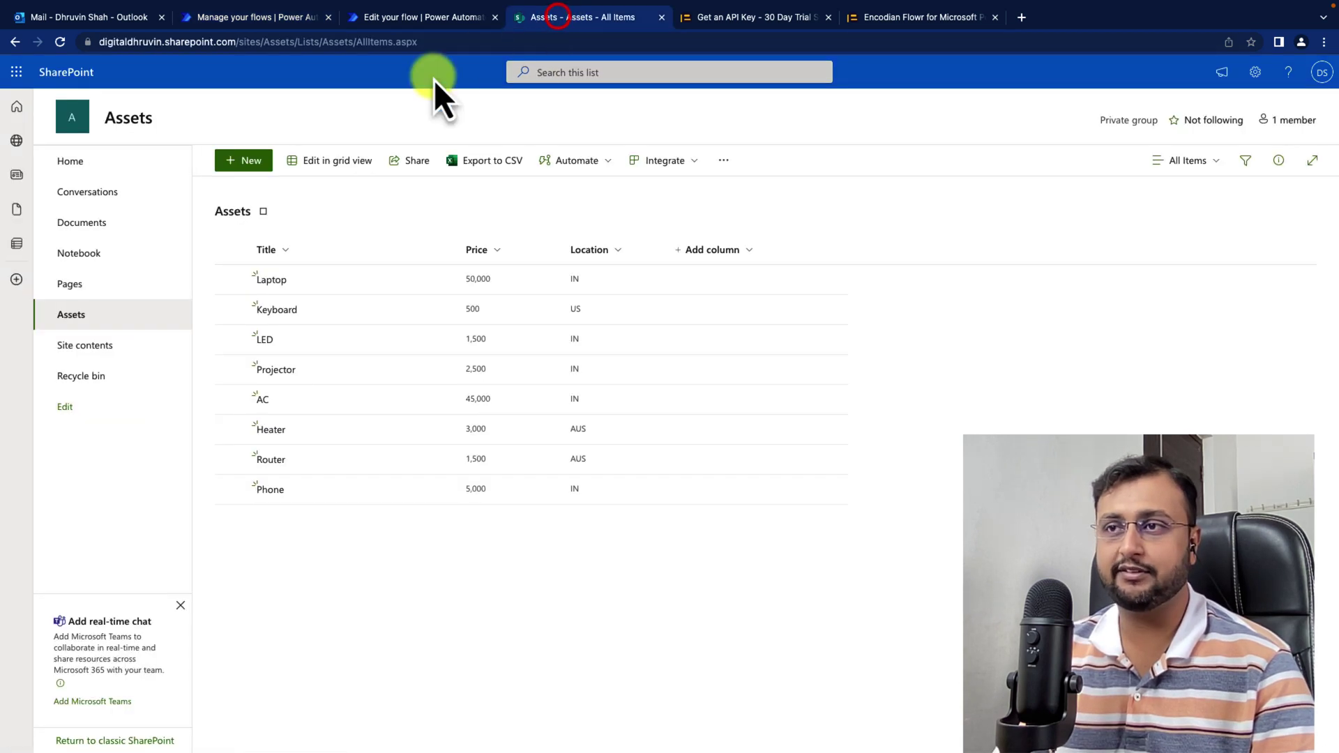
- View the QR-Phone.png attachment on the Phone item, then return to the flows list
{"action": "left_click", "coordinate": [269, 490]}
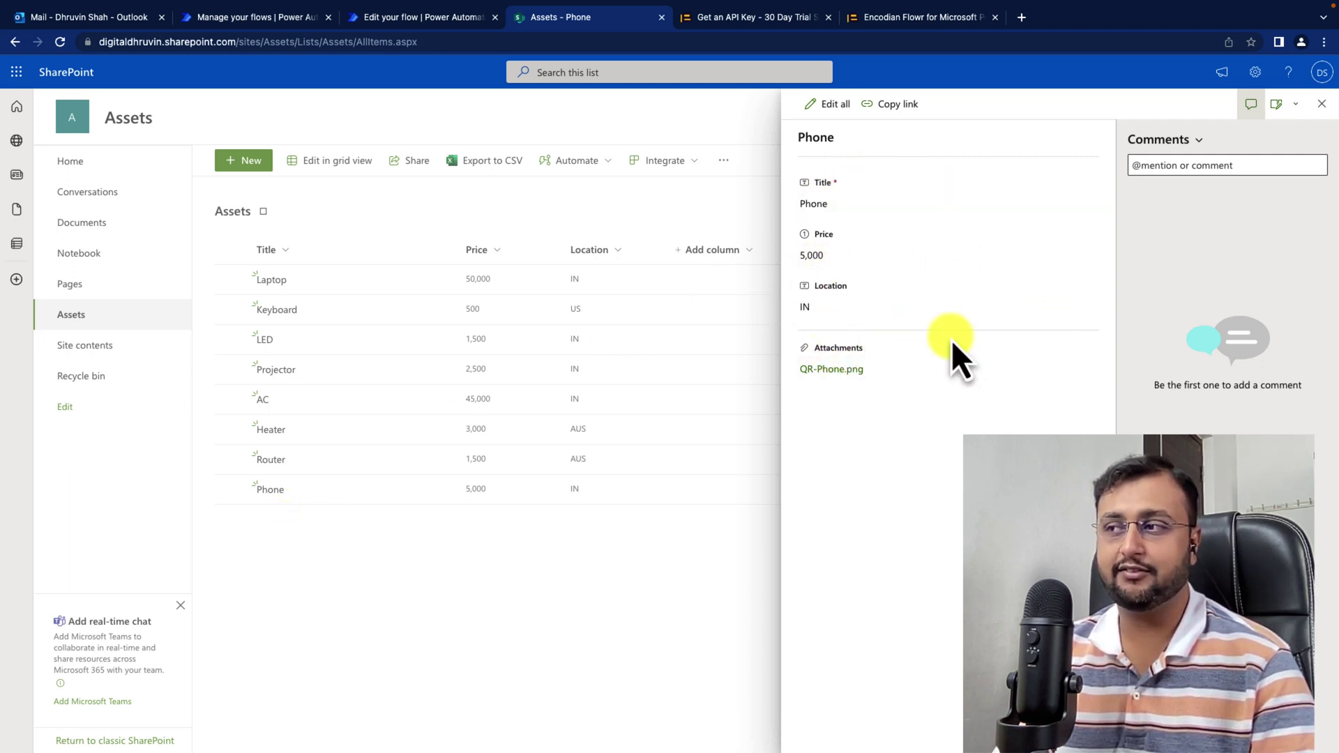
{"action": "left_click", "coordinate": [836, 373]}
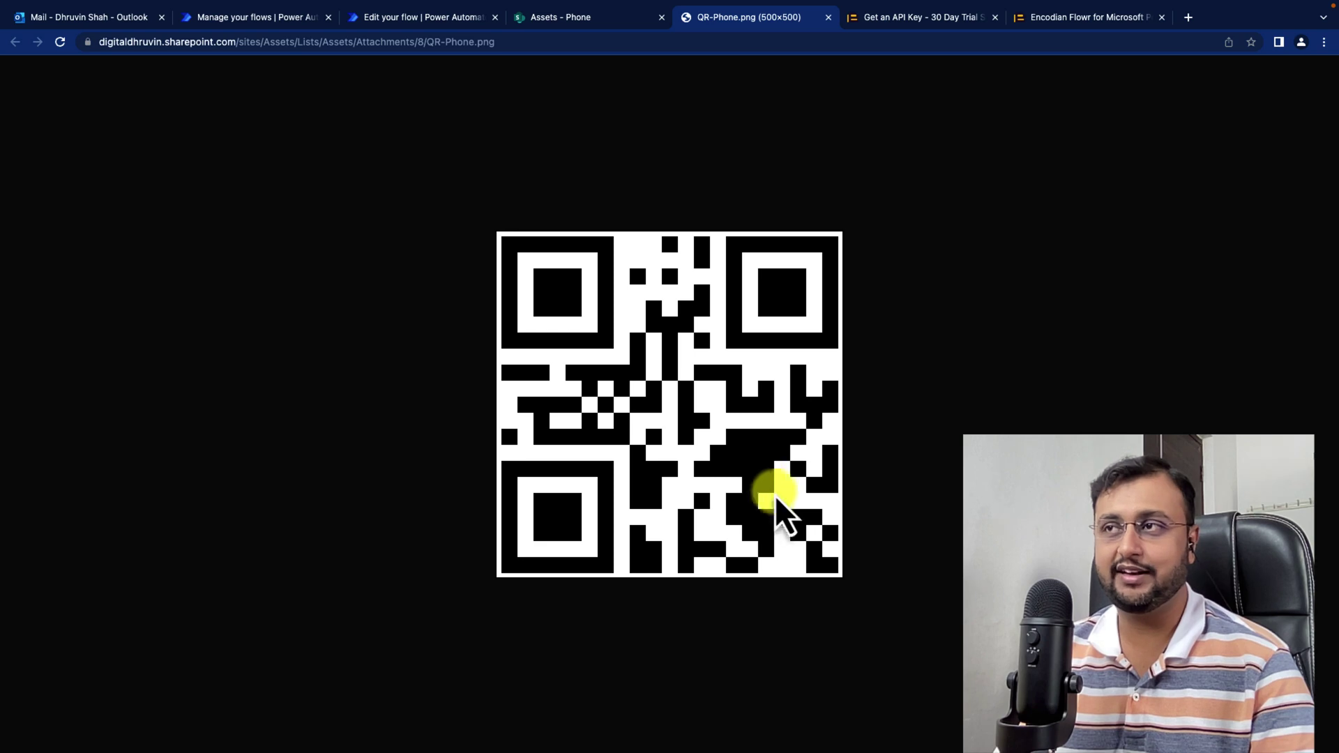
{"action": "left_click", "coordinate": [258, 14]}
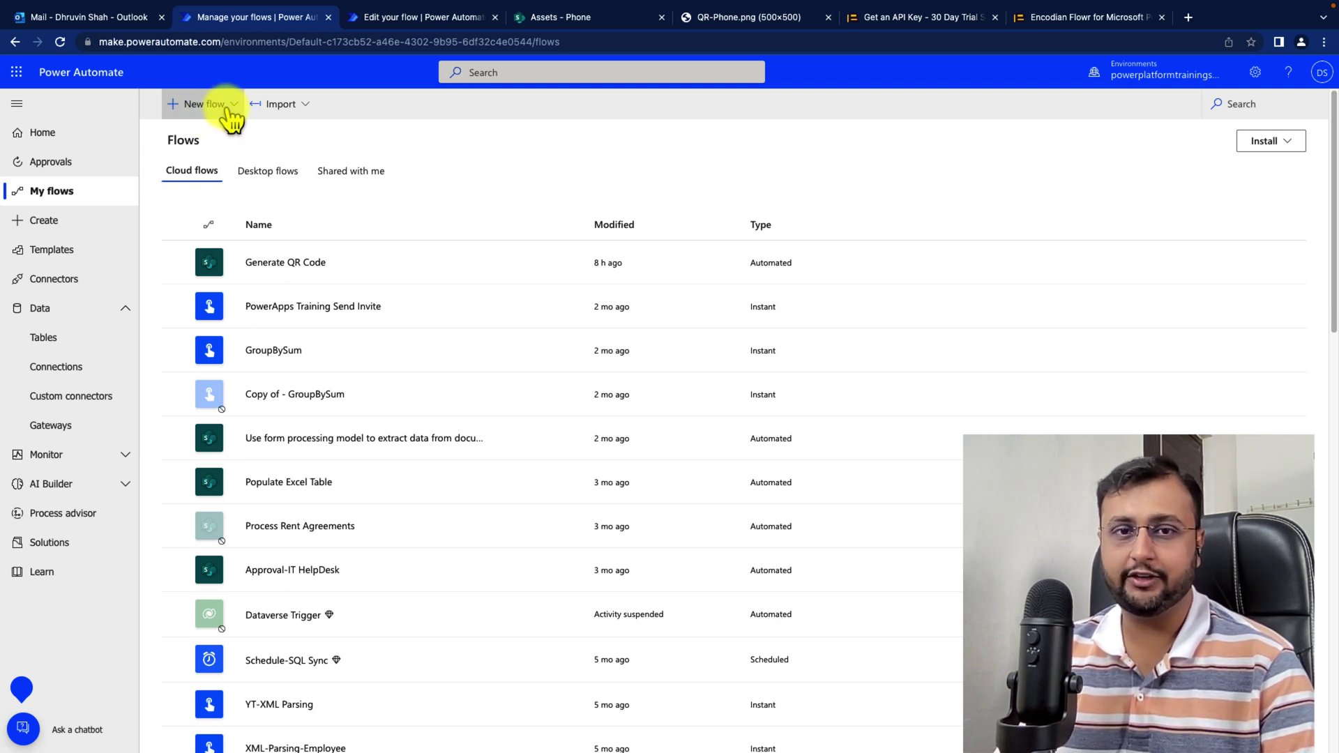
- Create an automated cloud flow triggered when an item is created in the SharePoint Assets list
{"action": "left_click", "coordinate": [228, 108]}
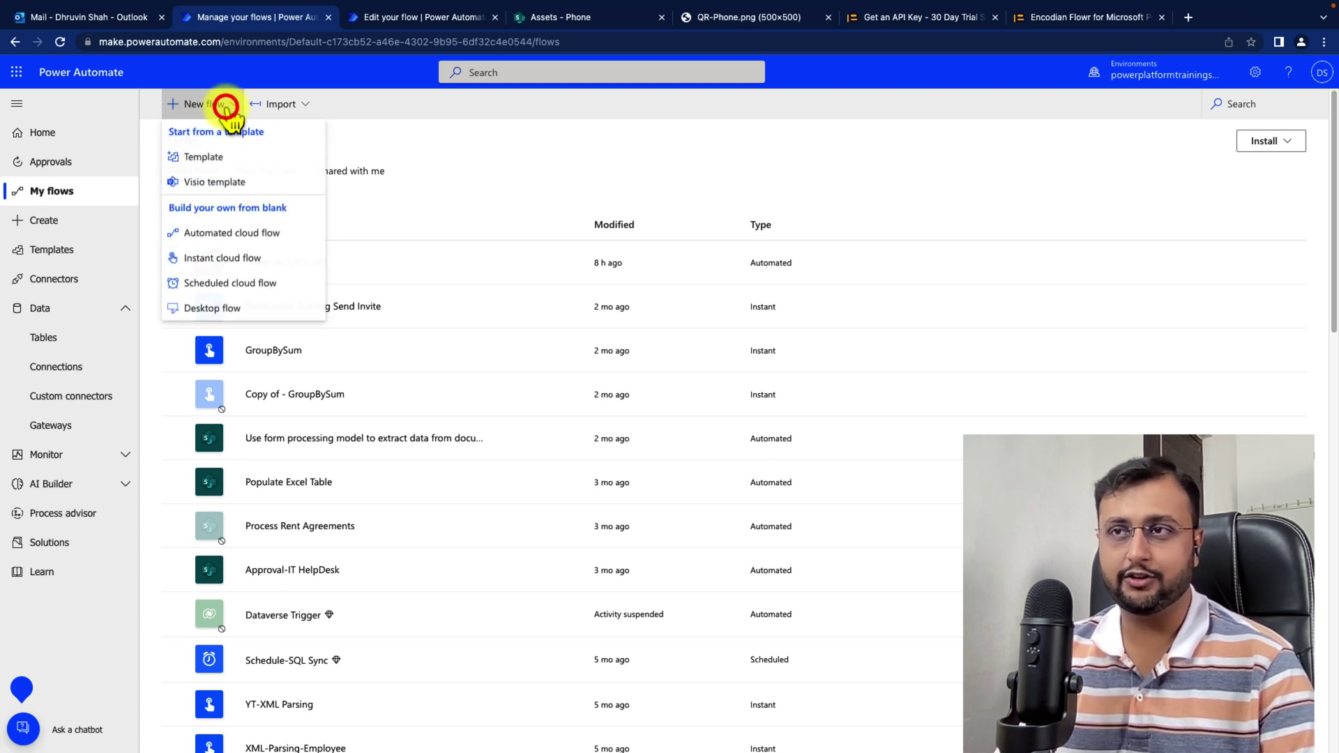
{"action": "left_click", "coordinate": [234, 237]}
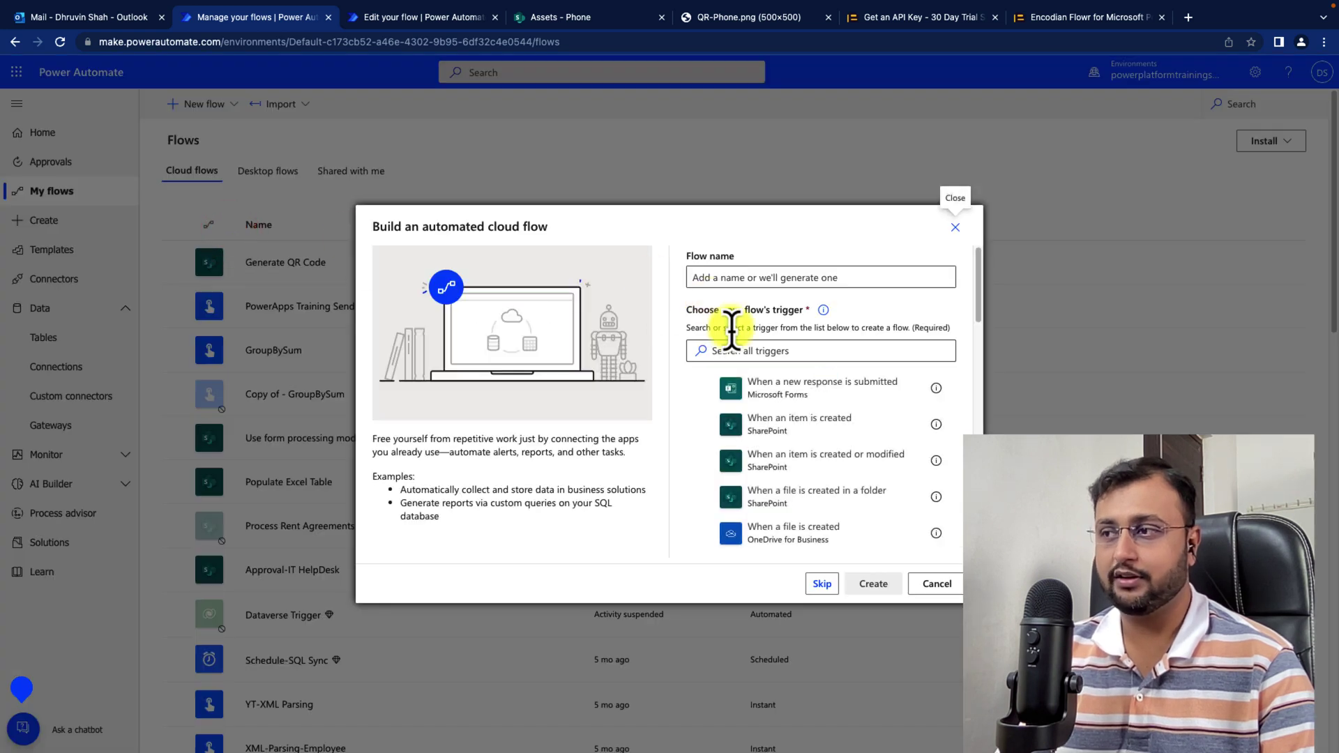
{"action": "left_click", "coordinate": [813, 436]}
{"action": "left_click", "coordinate": [871, 584]}
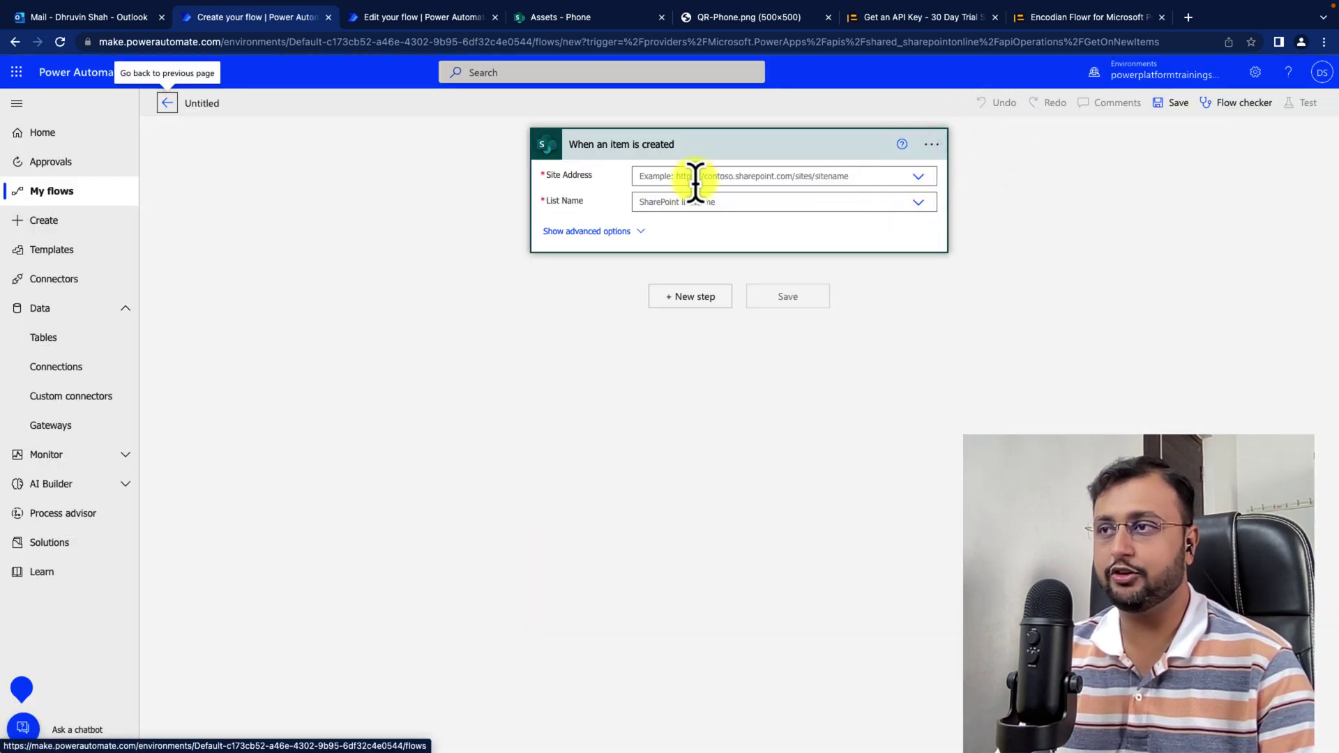
{"action": "left_click", "coordinate": [695, 183]}
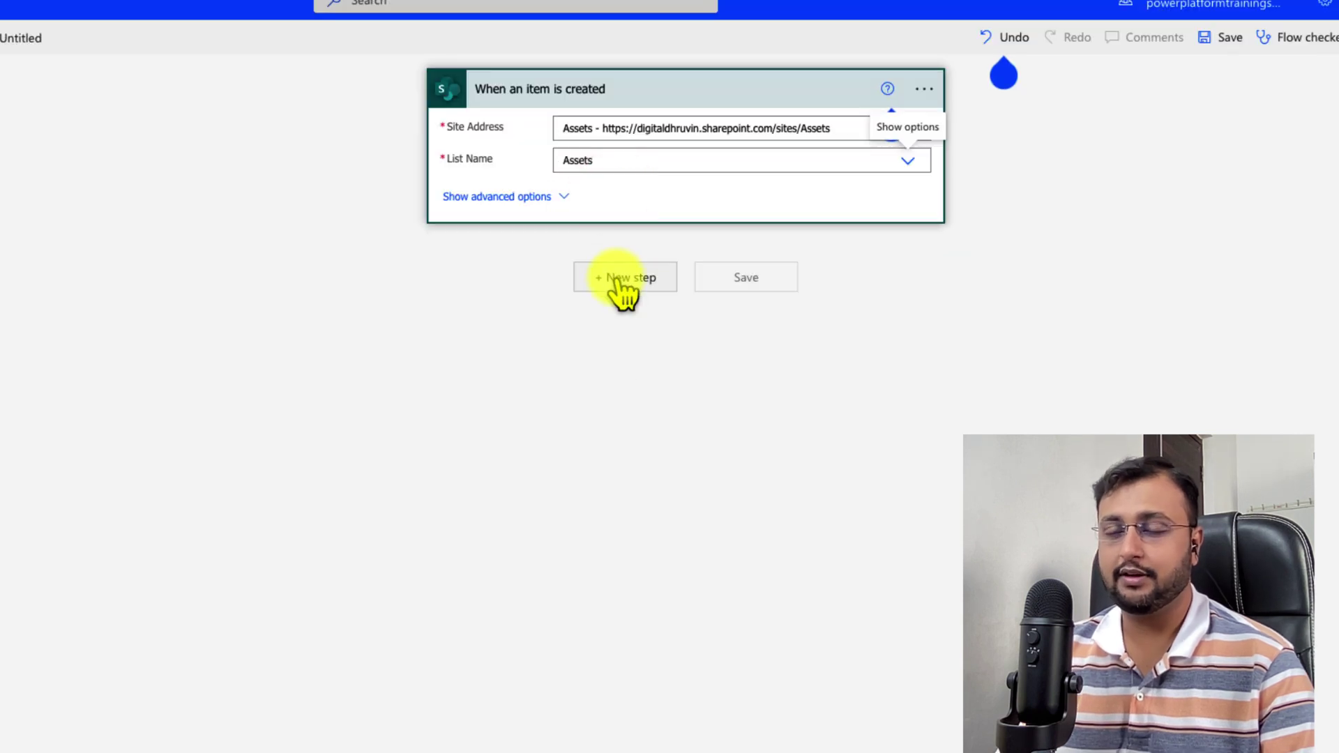
{"action": "left_click", "coordinate": [617, 281]}
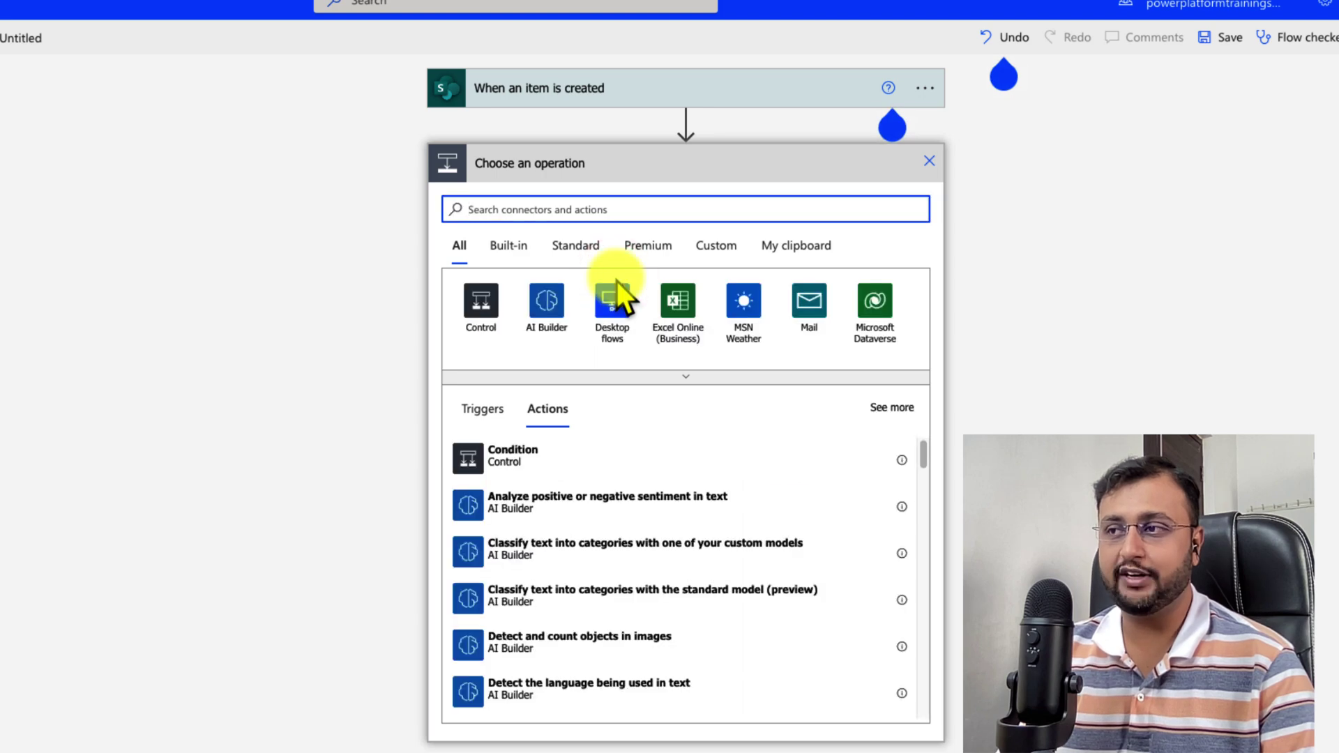
- Add the Encodian connector's Create QR Code action as the next step
{"action": "type", "text": "en"}
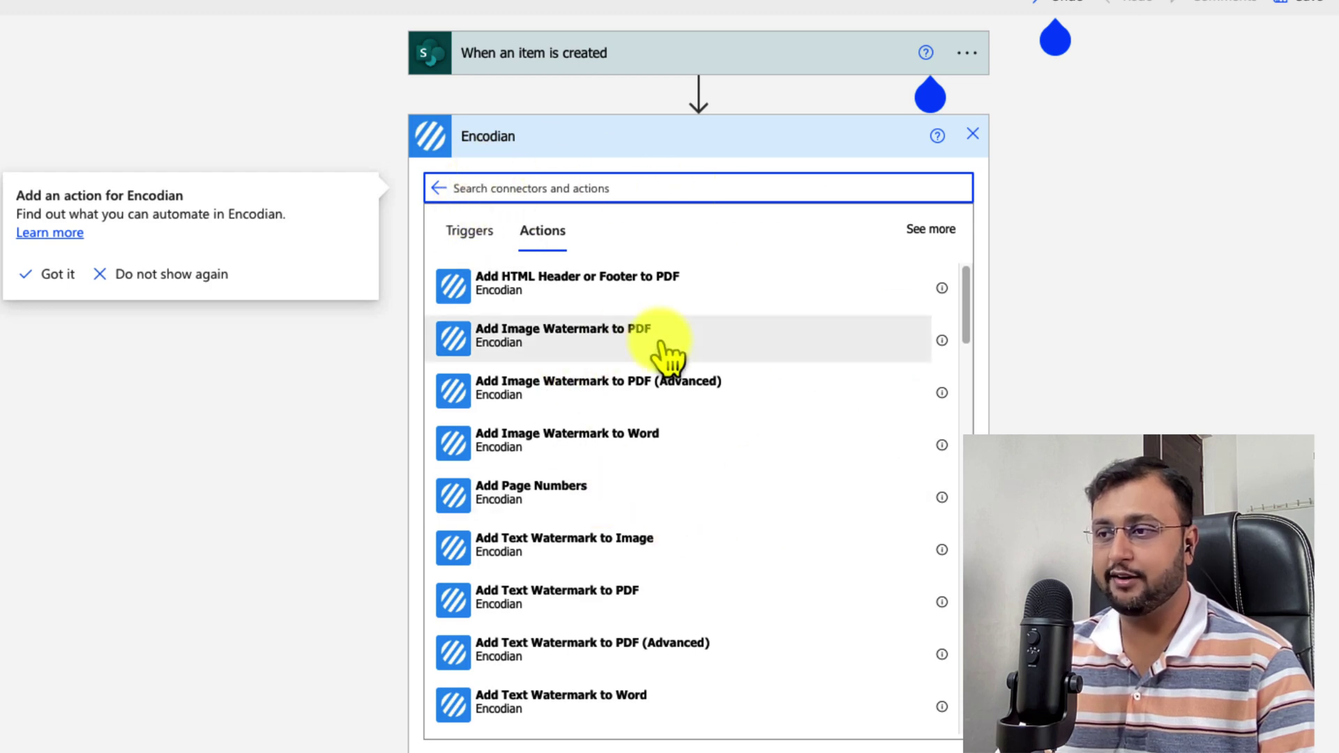
{"action": "type", "text": "qr"}
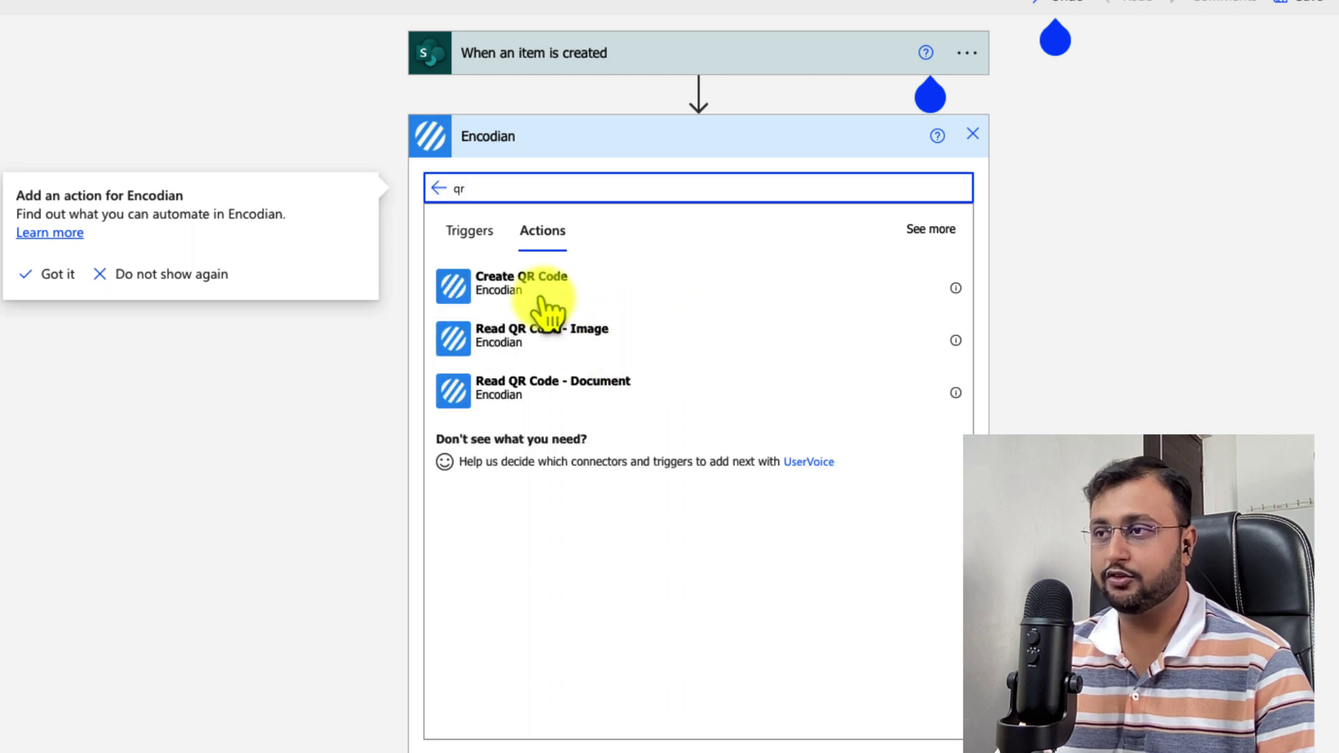
{"action": "left_click", "coordinate": [619, 300]}
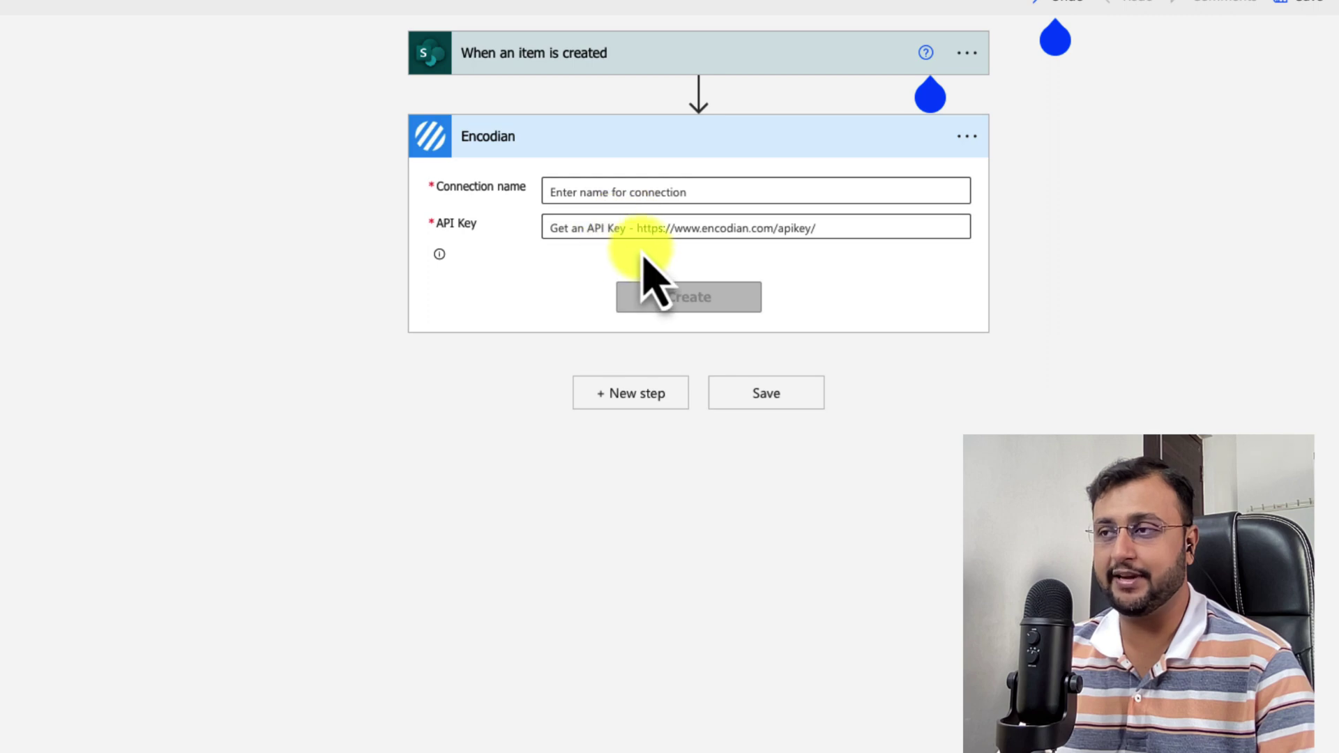
- Create an Encodian connection named QRGen using the pasted trial API key
{"action": "left_click", "coordinate": [595, 190]}
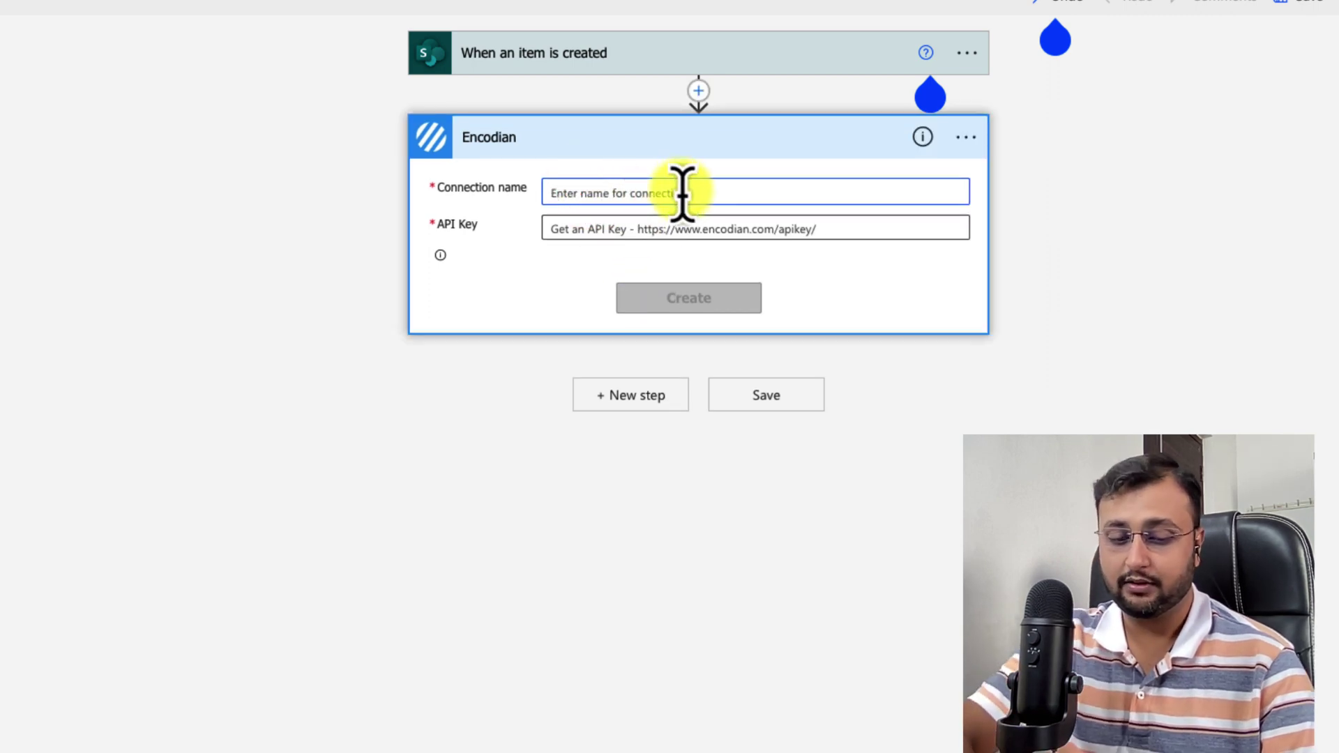
{"action": "type", "text": "QR"}
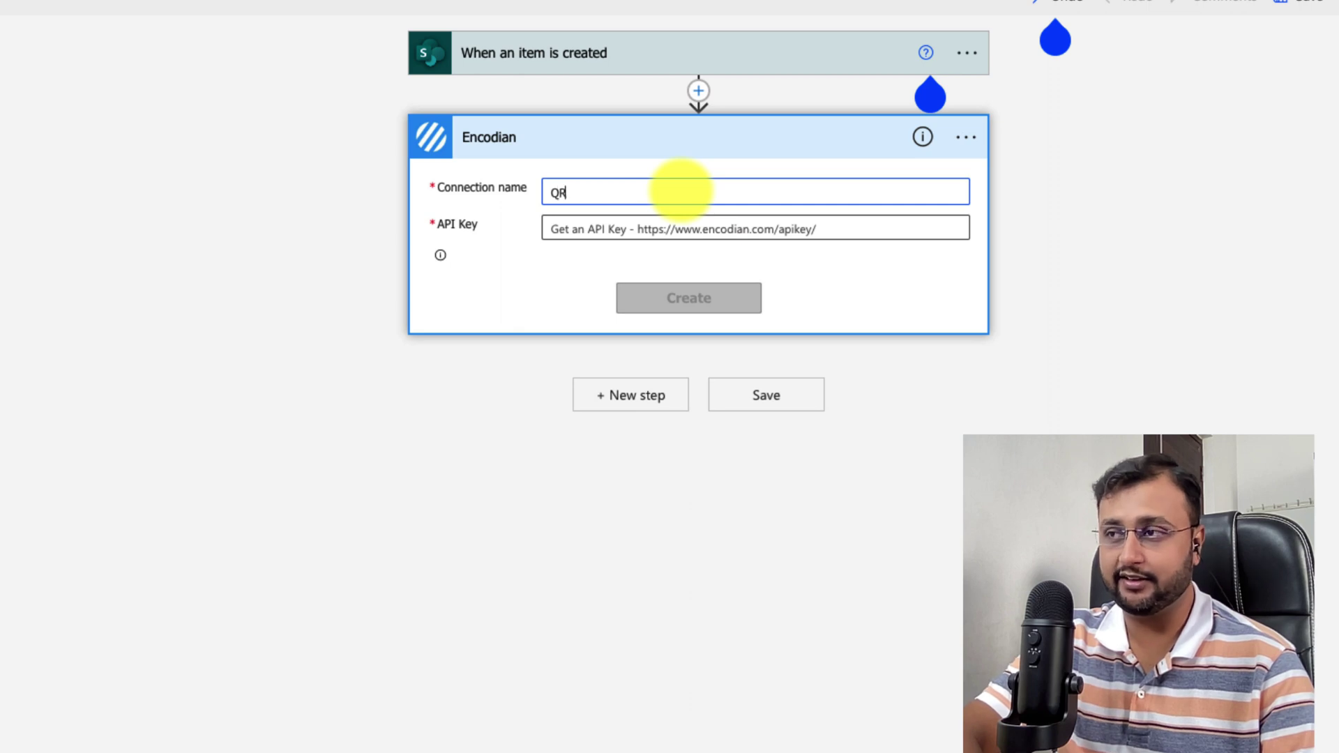
{"action": "type", "text": "Gen"}
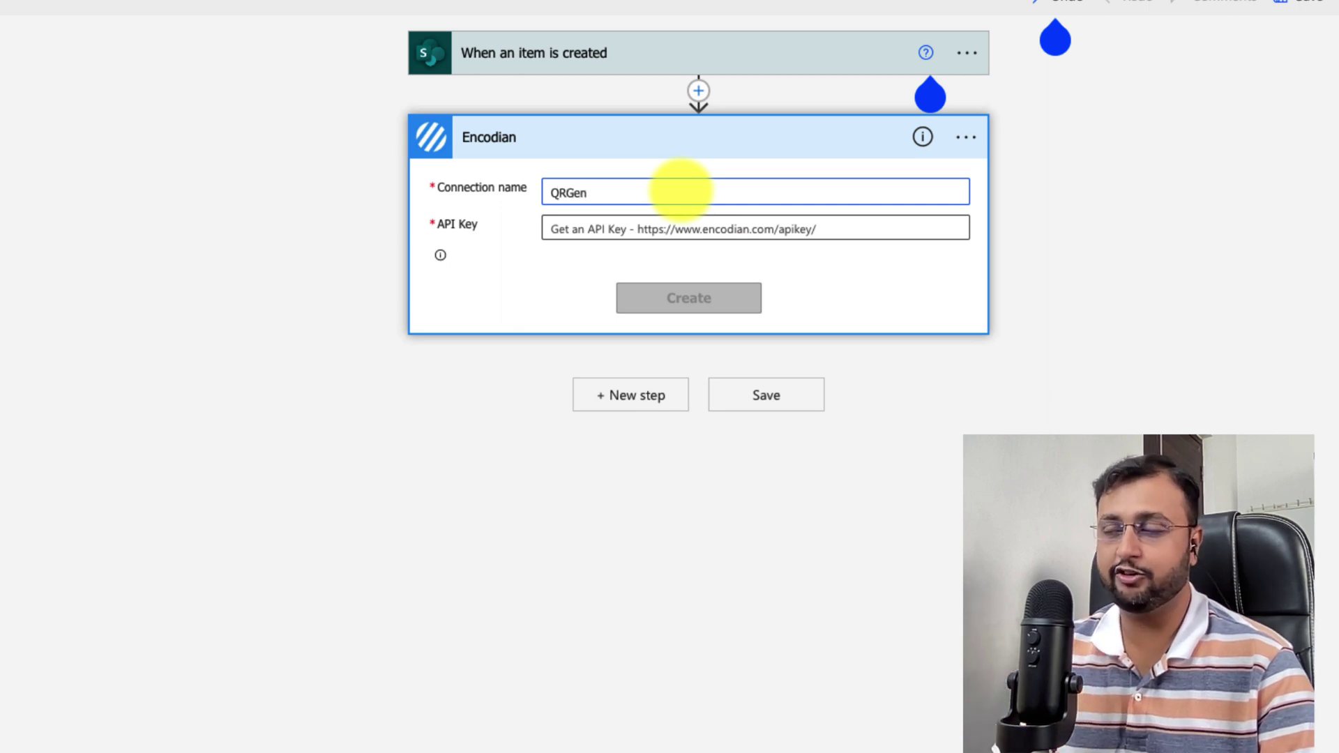
{"action": "left_click", "coordinate": [624, 229]}
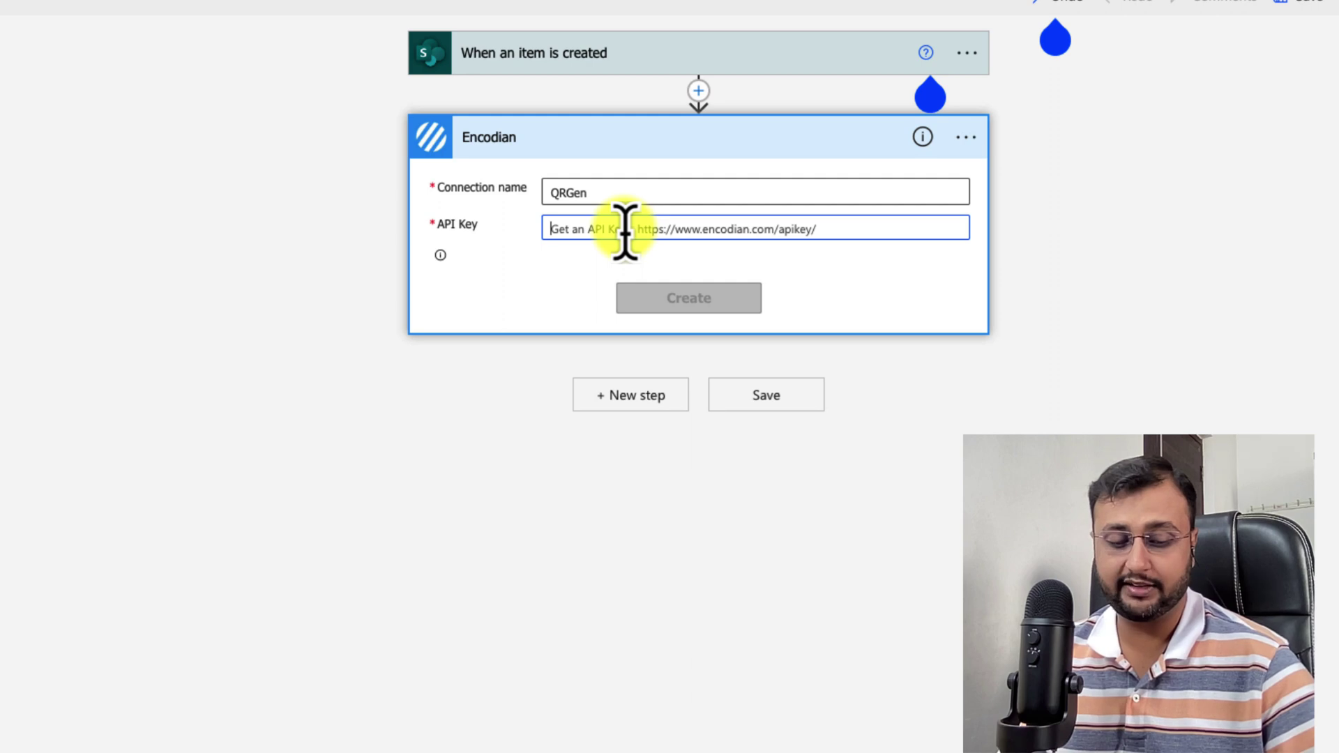
{"action": "right_click", "coordinate": [624, 229]}
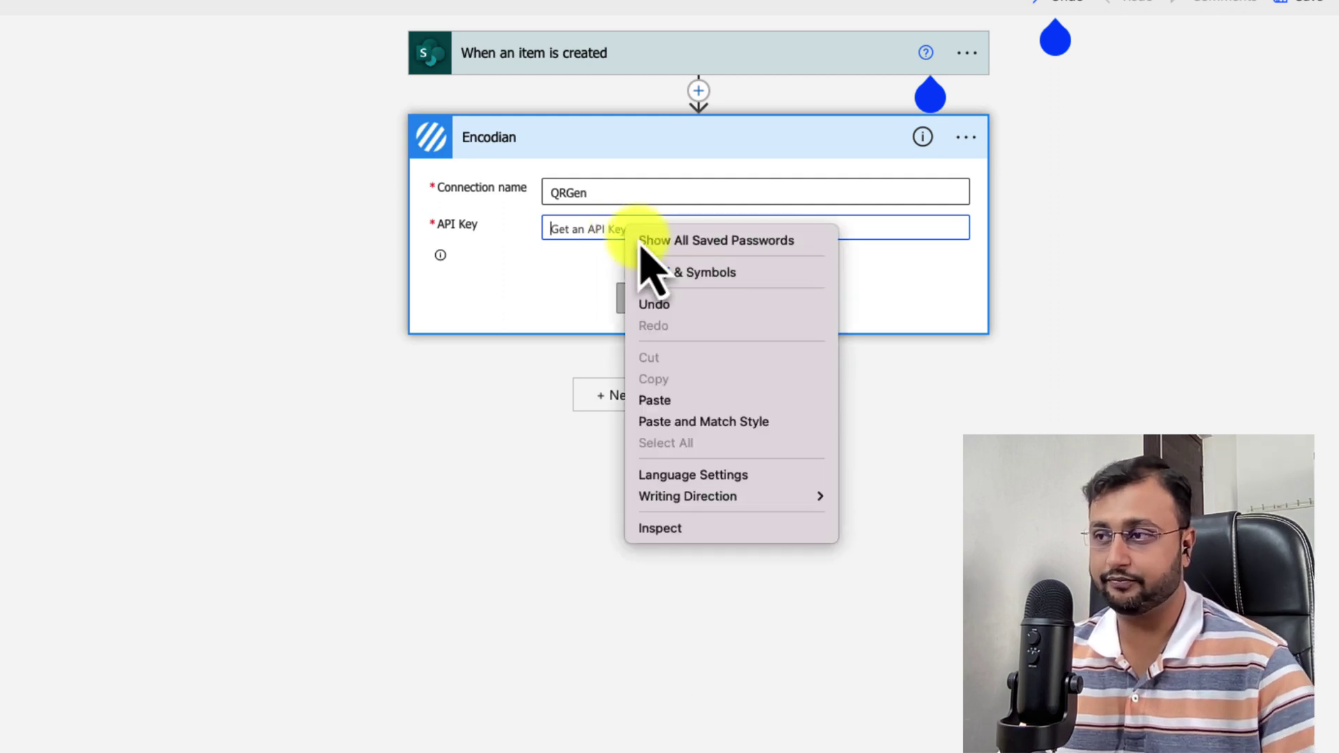
{"action": "left_click", "coordinate": [662, 394]}
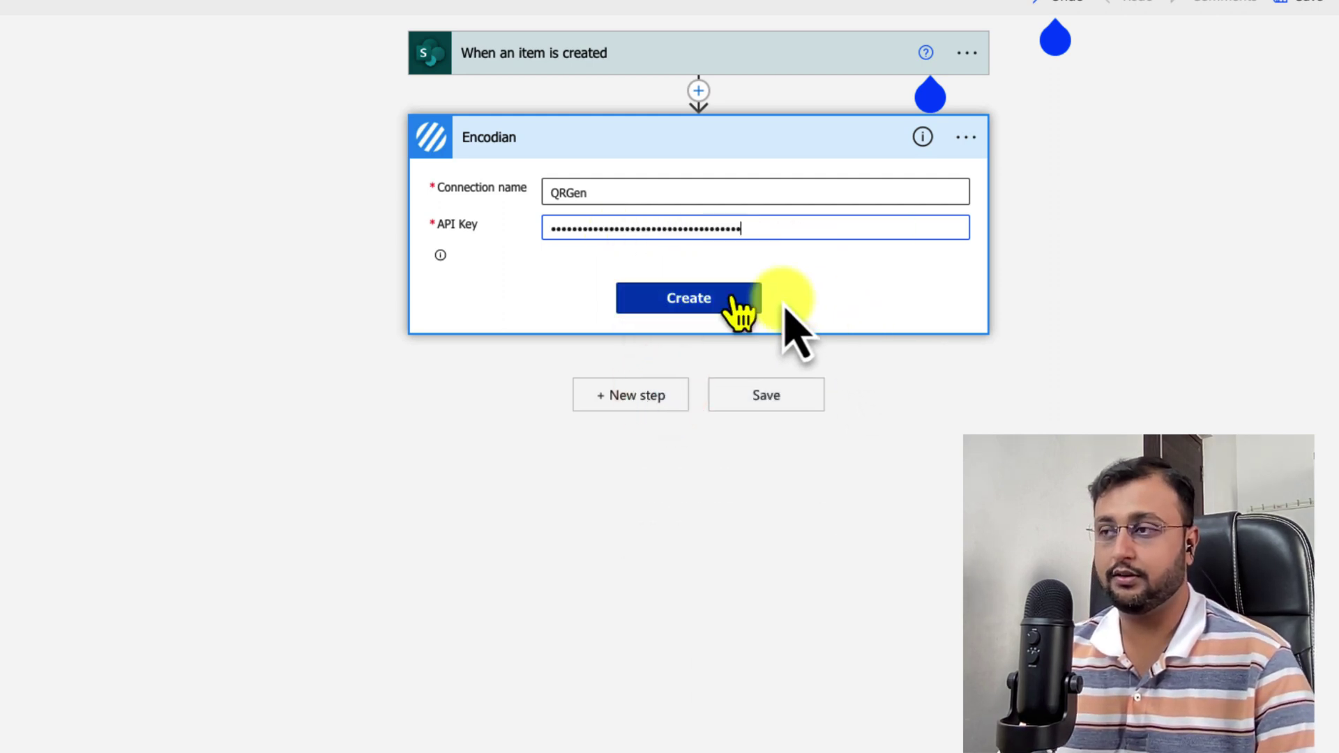
{"action": "left_click", "coordinate": [673, 300]}
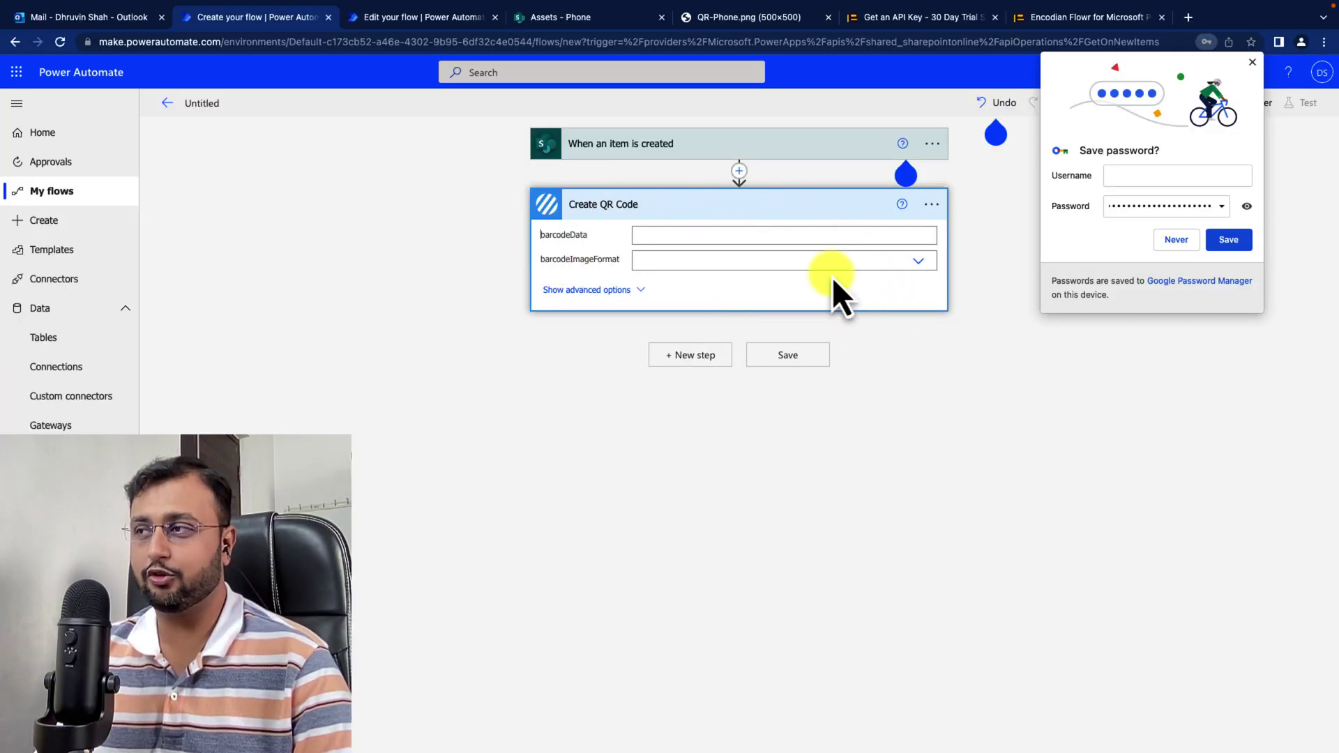
- Show the Create QR Code advanced options, dismissing the password prompt and undo/redo tip
{"action": "left_click", "coordinate": [1253, 62]}
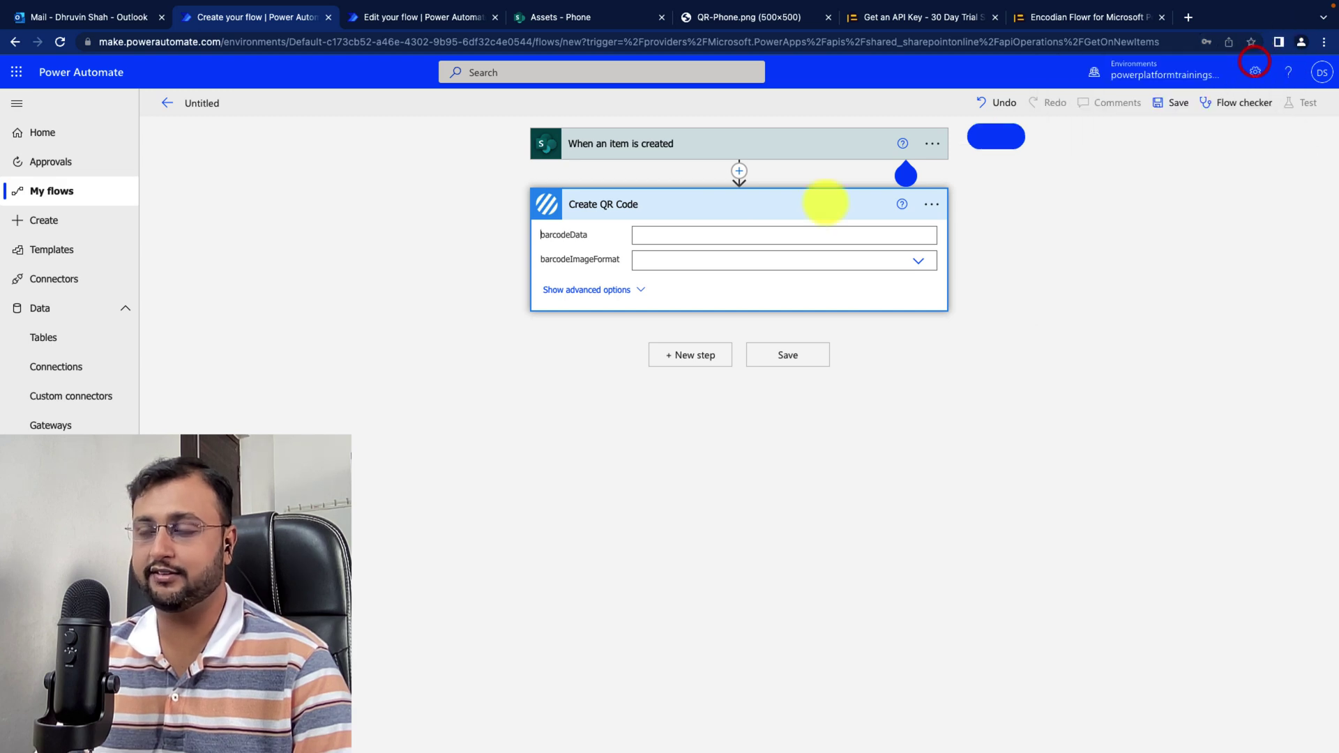
{"action": "left_click", "coordinate": [642, 291]}
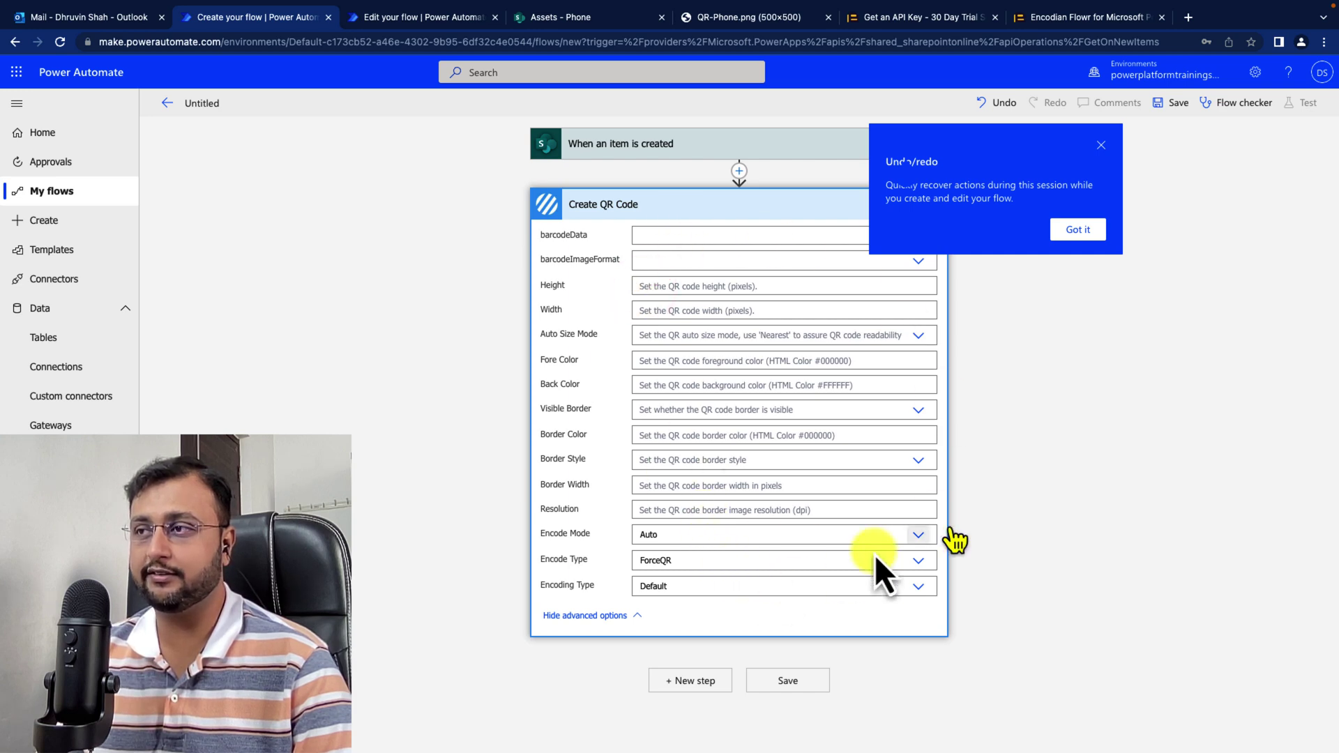
{"action": "left_click", "coordinate": [1079, 229]}
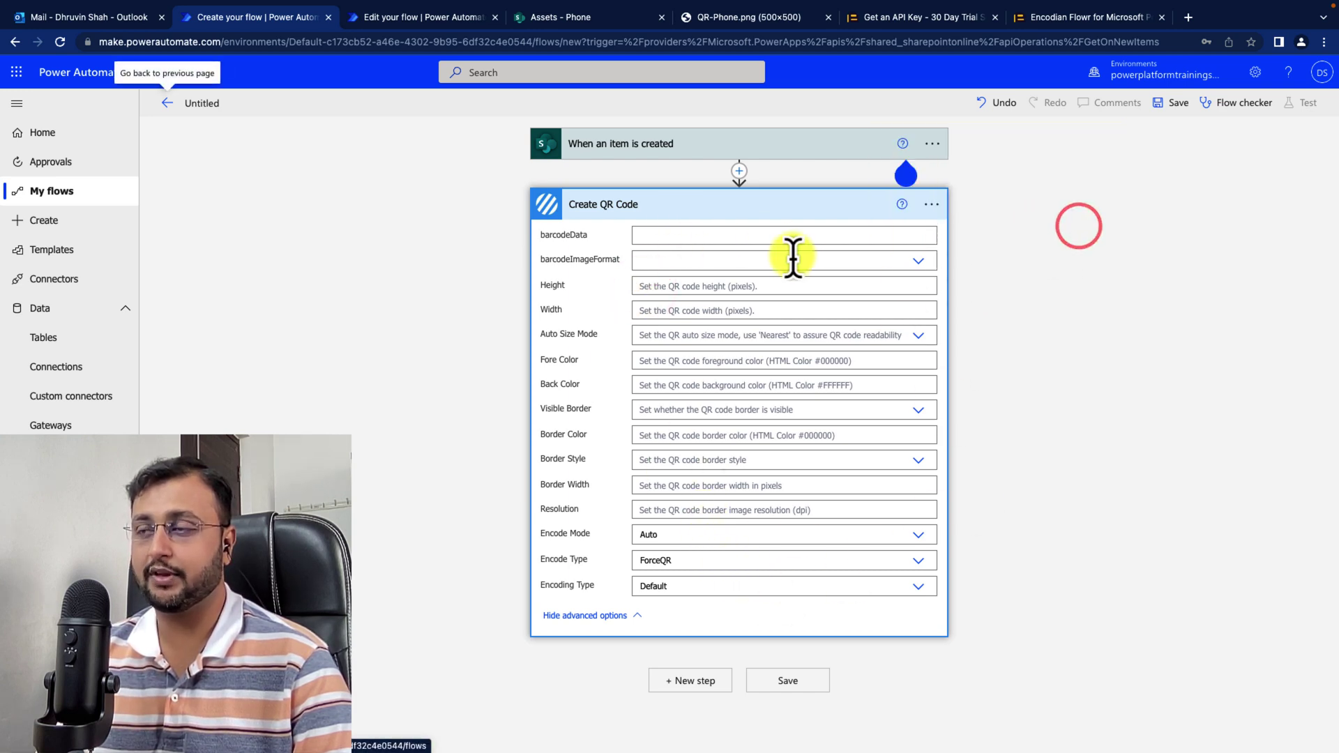
{"action": "left_click", "coordinate": [676, 235]}
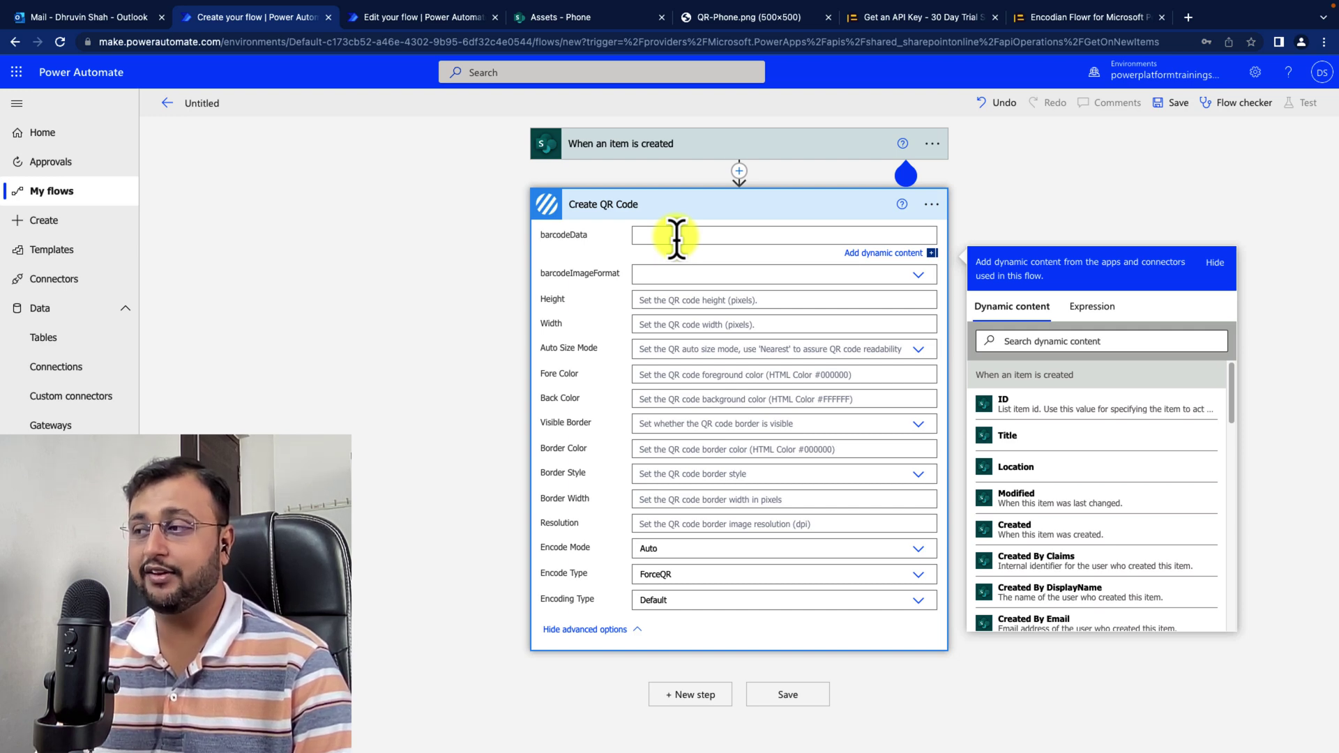
{"action": "left_click", "coordinate": [572, 19]}
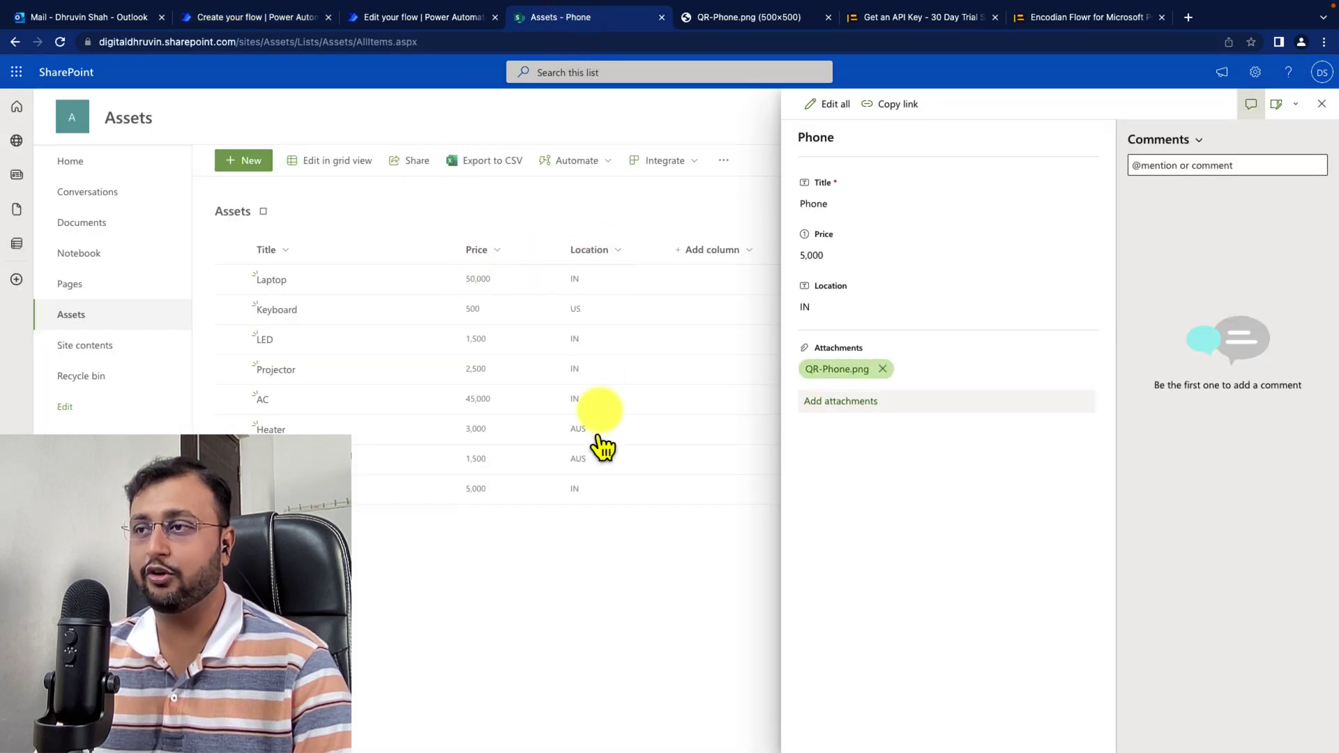
{"action": "left_click", "coordinate": [1320, 104]}
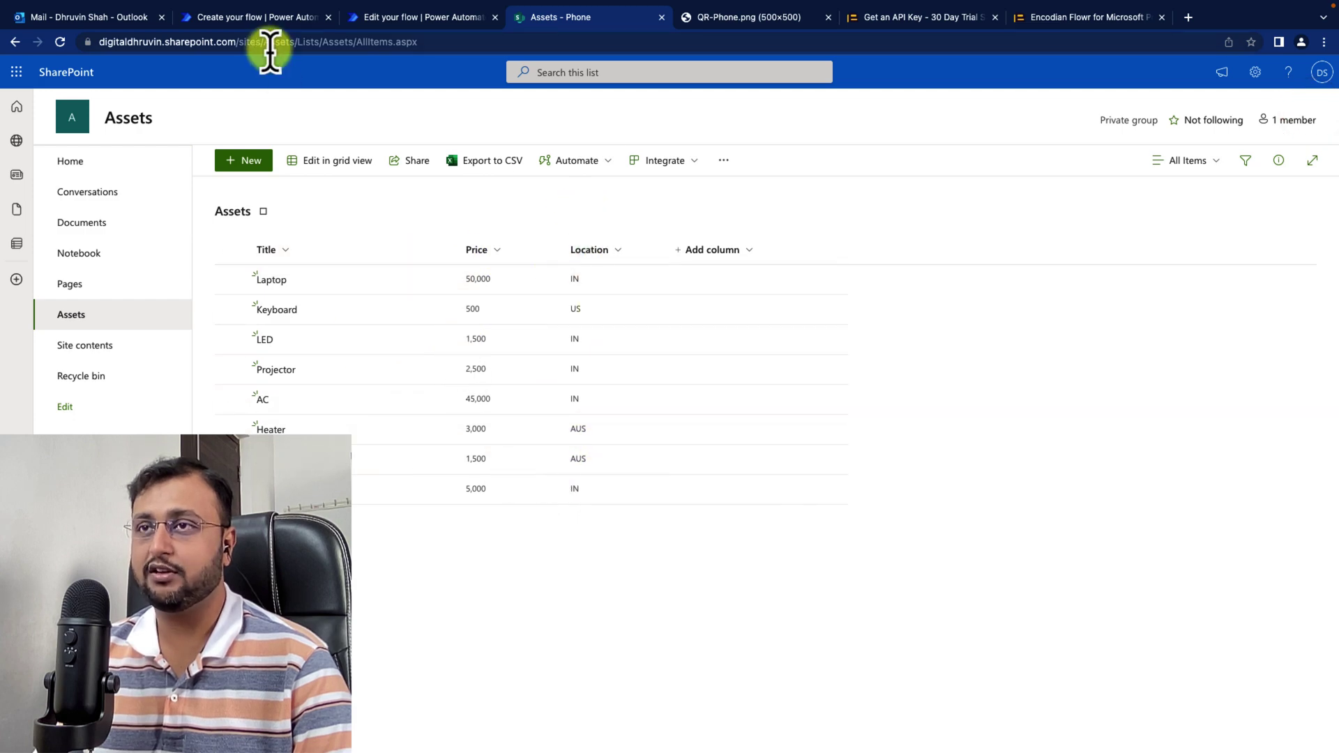
{"action": "left_click", "coordinate": [218, 17]}
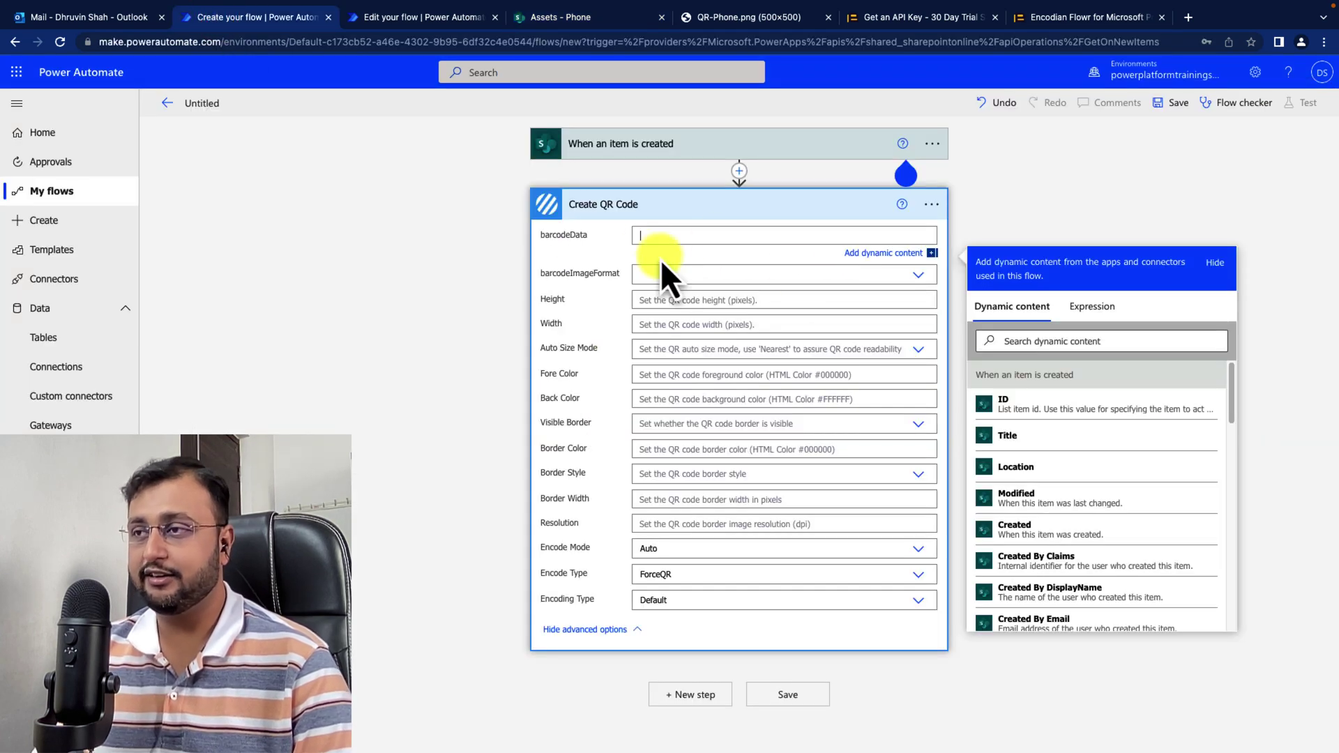
{"action": "left_click", "coordinate": [673, 239]}
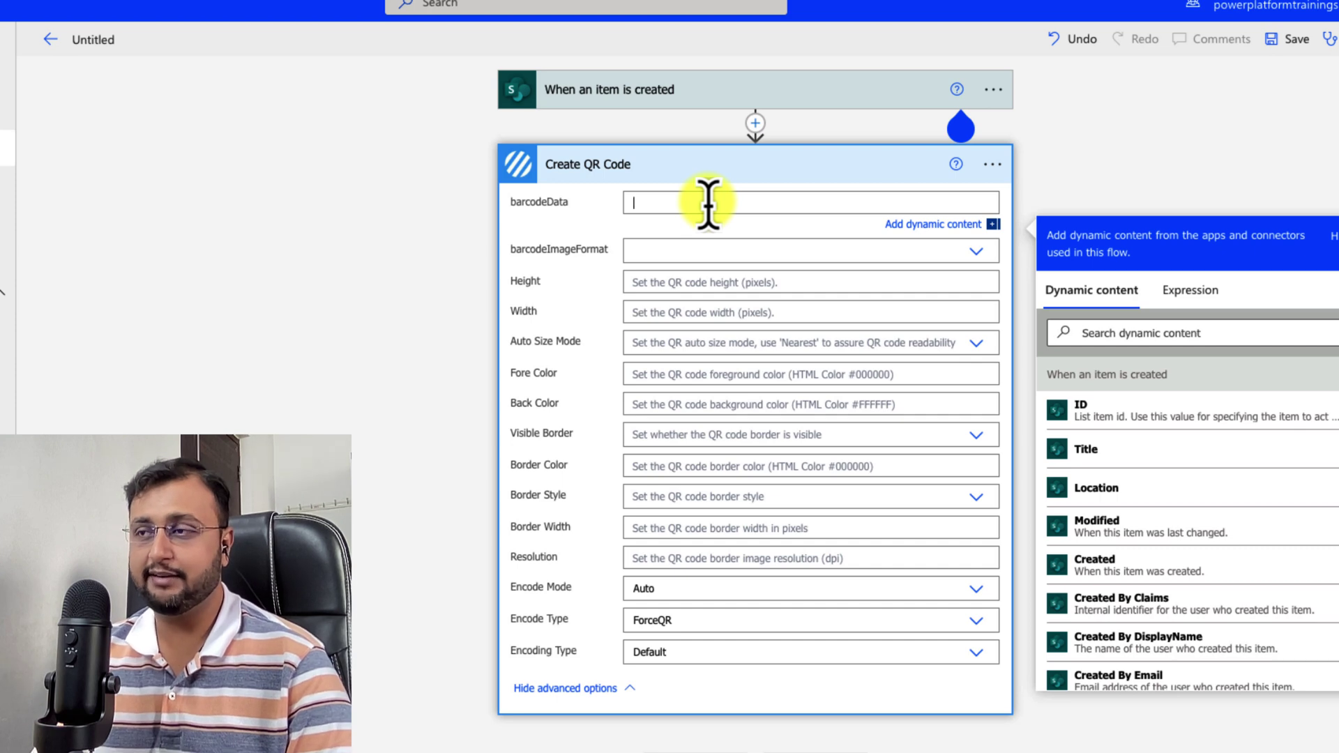
- Fill barcodeData with the item's ID, Title and Location and choose PNG format
{"action": "left_click", "coordinate": [1103, 412]}
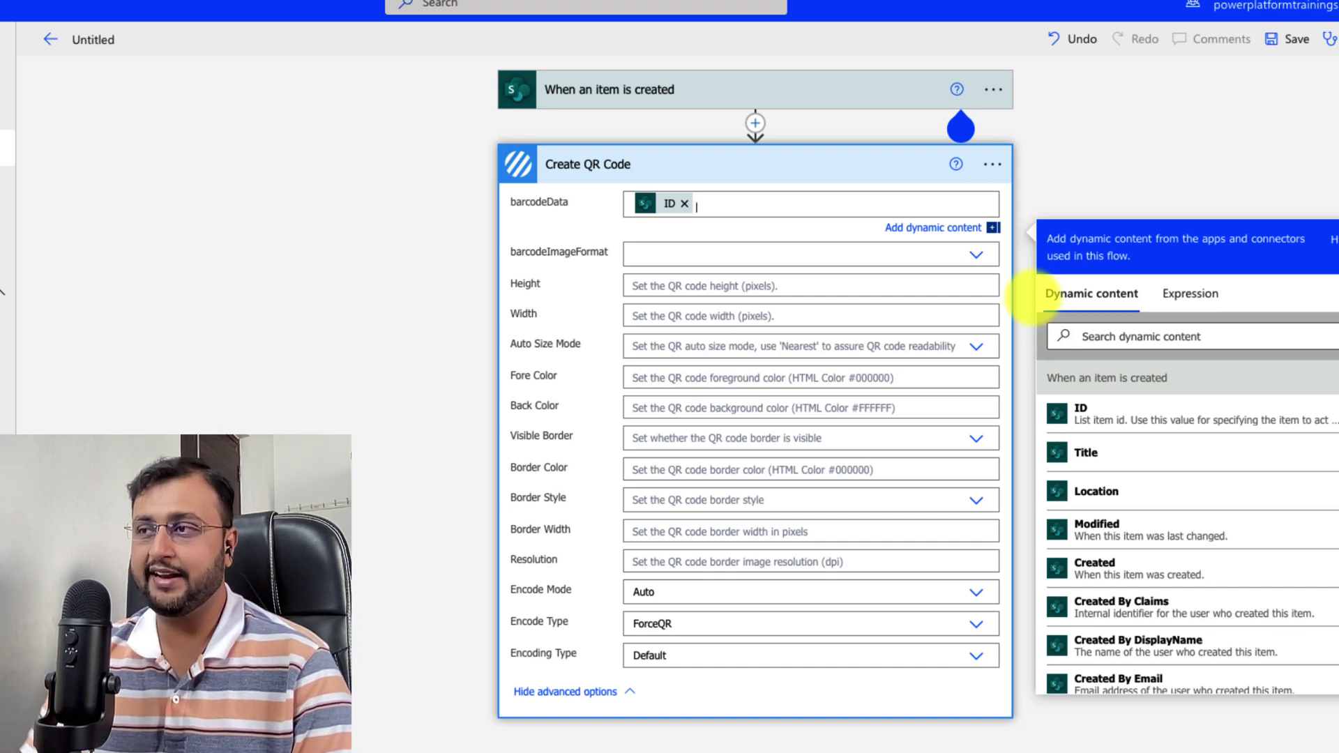
{"action": "left_click", "coordinate": [1163, 464]}
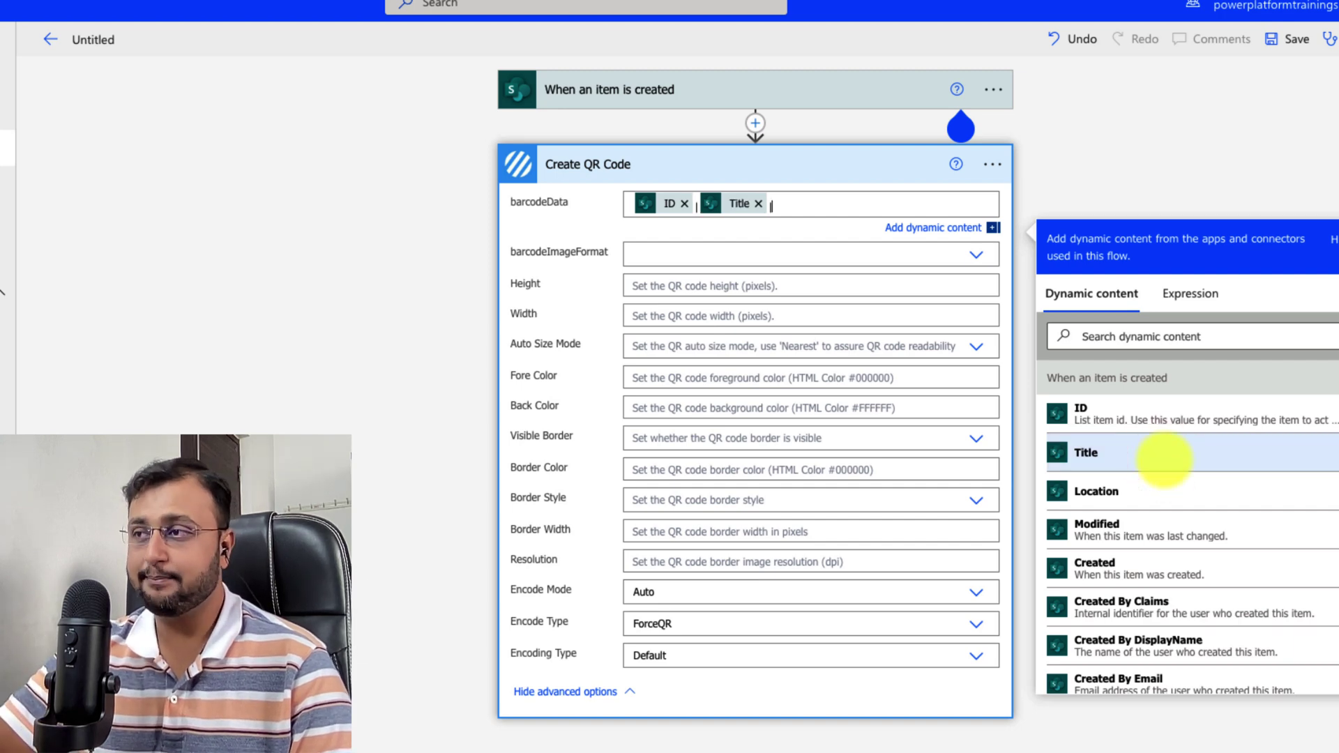
{"action": "left_click", "coordinate": [1163, 499]}
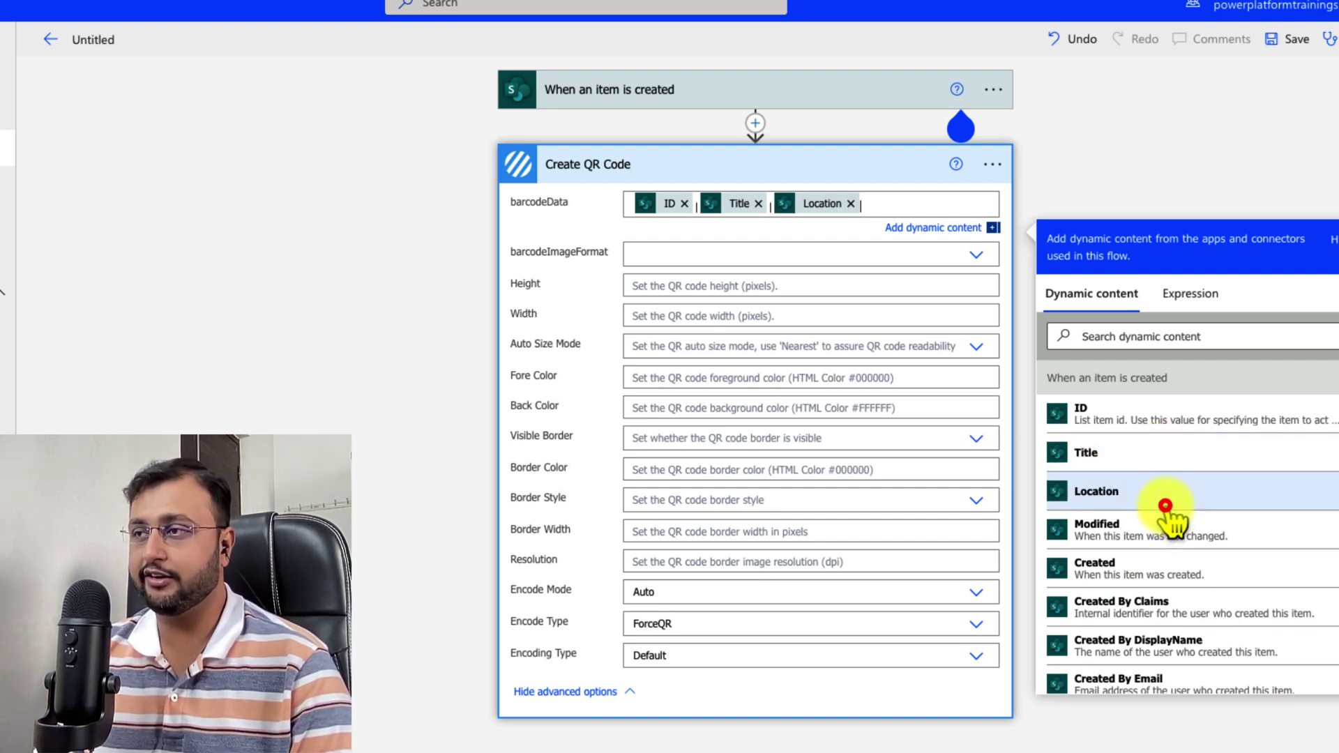
{"action": "left_click", "coordinate": [670, 258]}
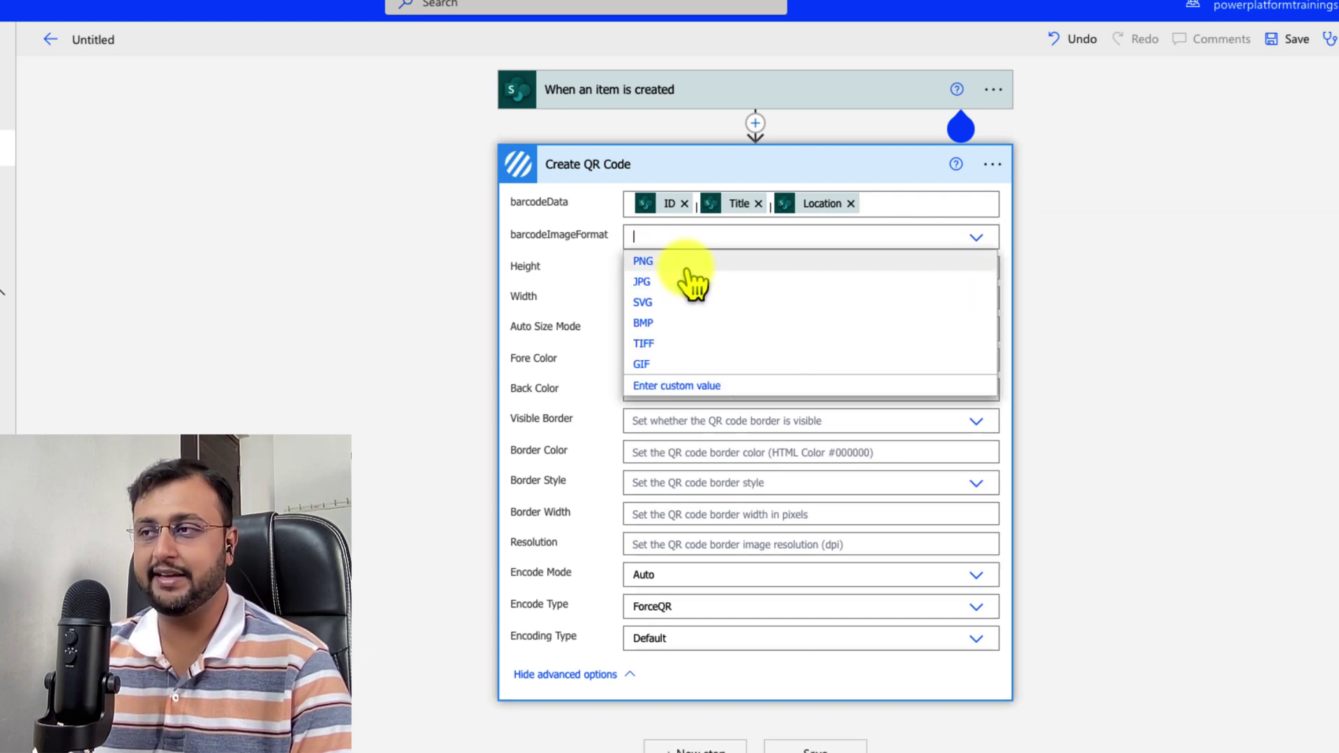
{"action": "left_click", "coordinate": [686, 265]}
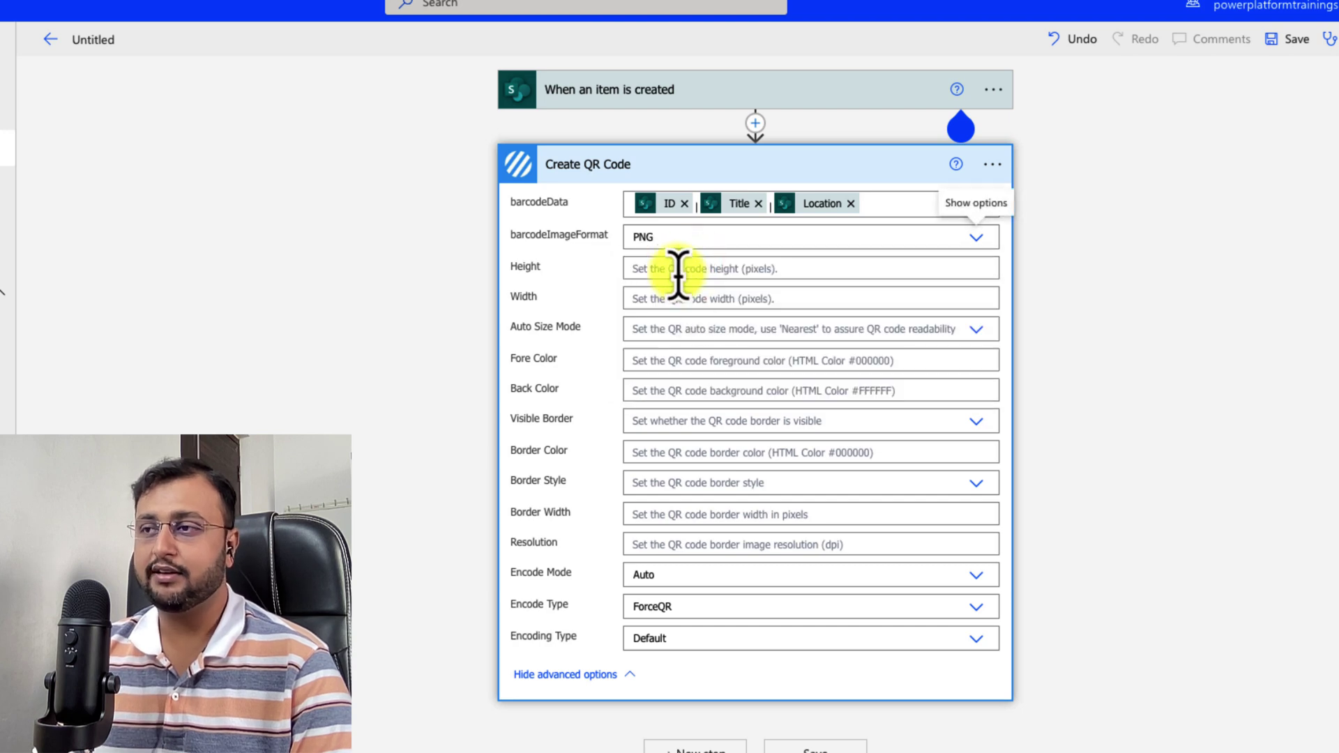
- Set the QR code Height and Width to 500 and Auto Size Mode to Nearest
{"action": "left_click", "coordinate": [678, 270]}
{"action": "type", "text": "500"}
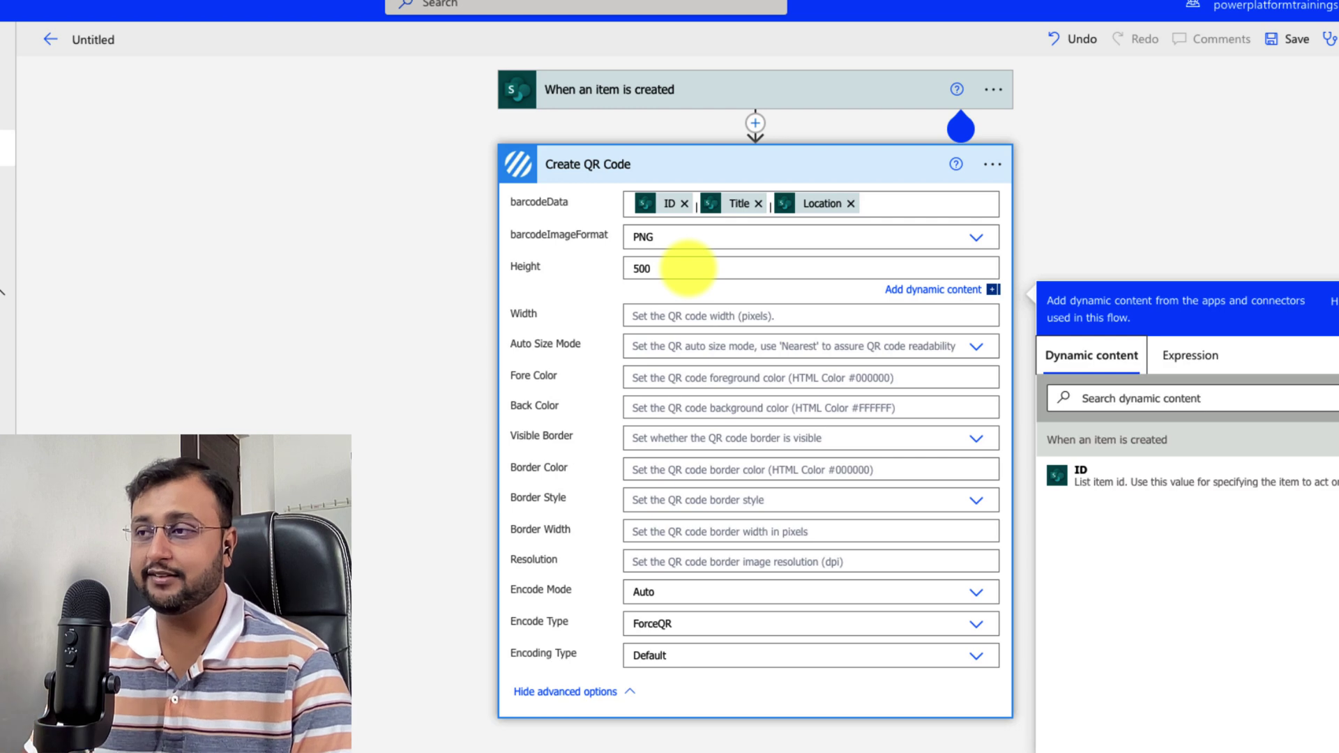
{"action": "left_click", "coordinate": [652, 315]}
{"action": "type", "text": "500"}
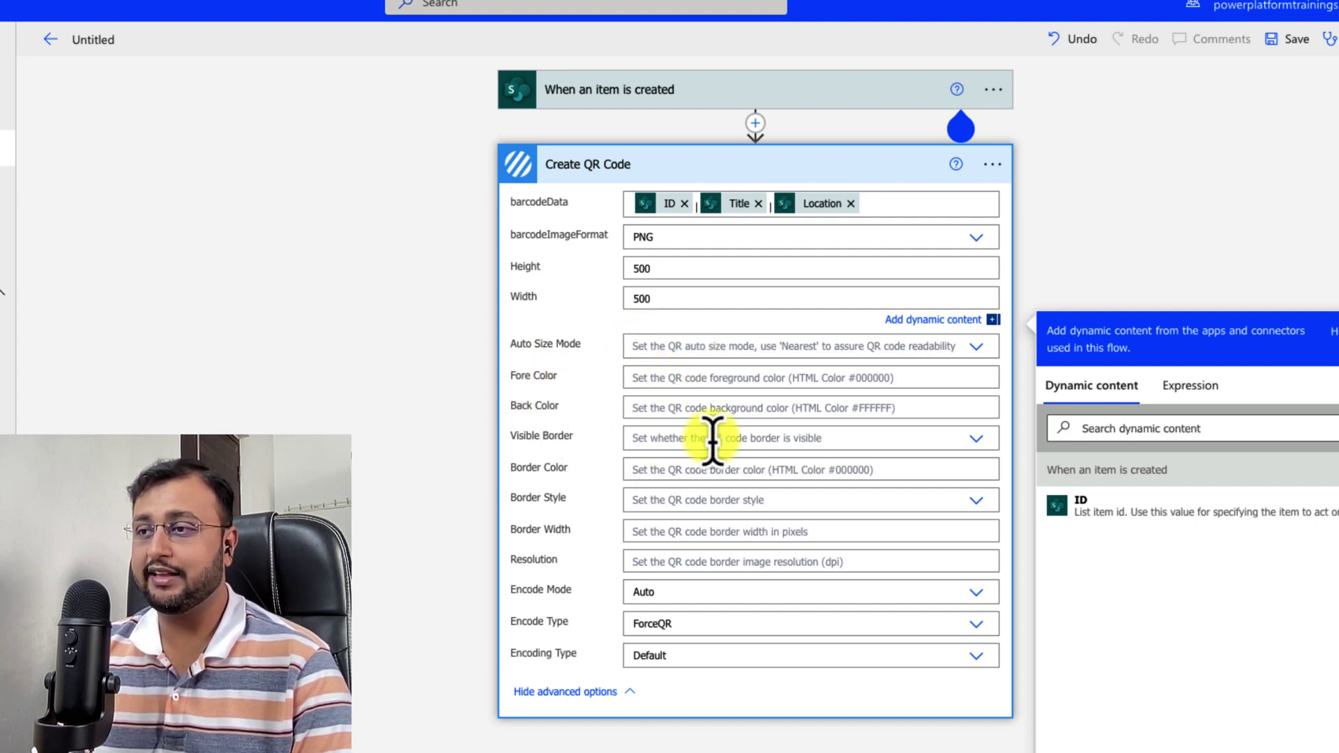
{"action": "left_click", "coordinate": [786, 347]}
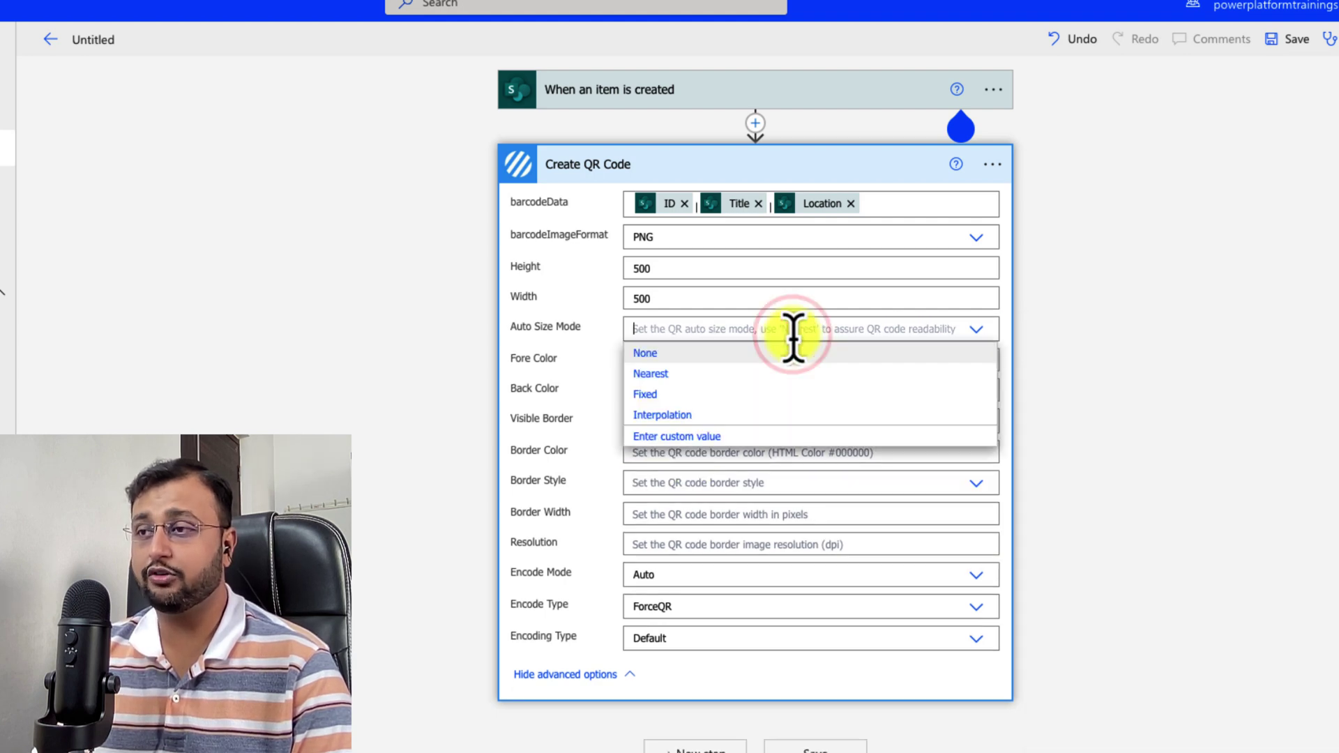
{"action": "left_click", "coordinate": [746, 372]}
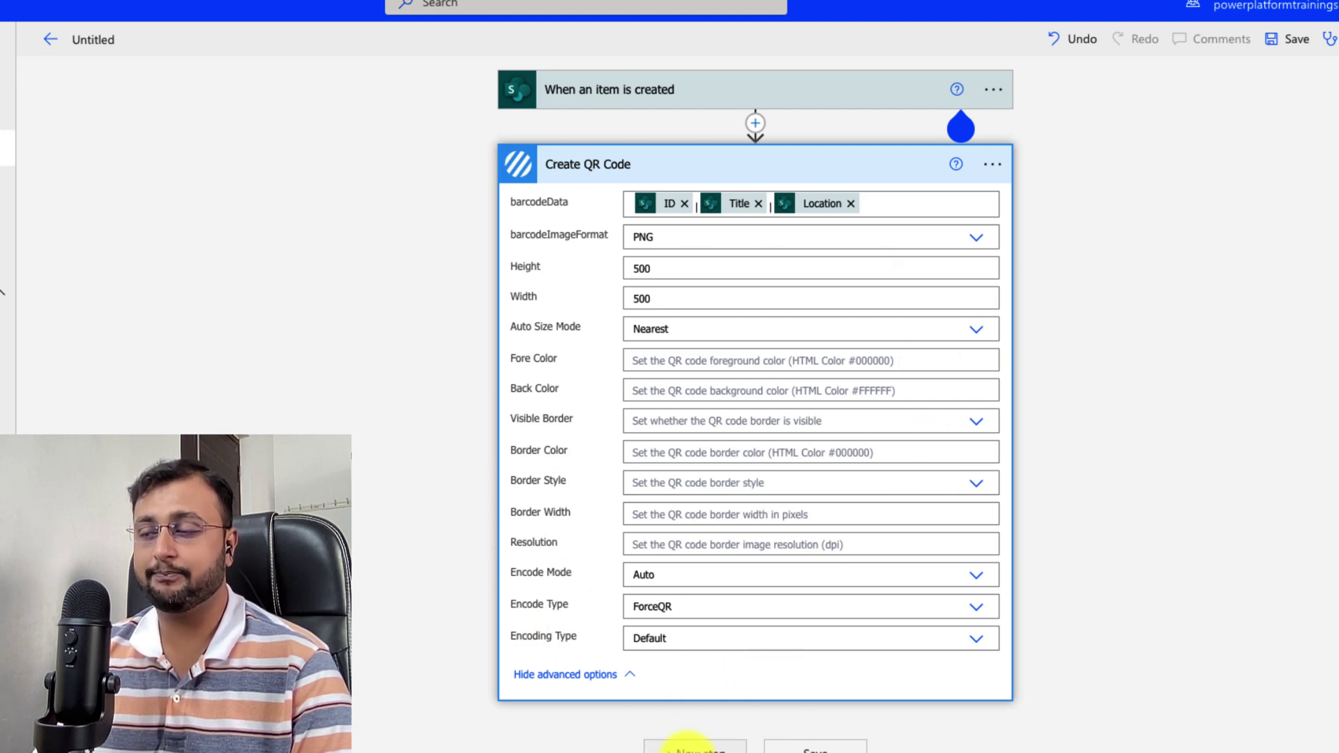
{"action": "left_click", "coordinate": [686, 745]}
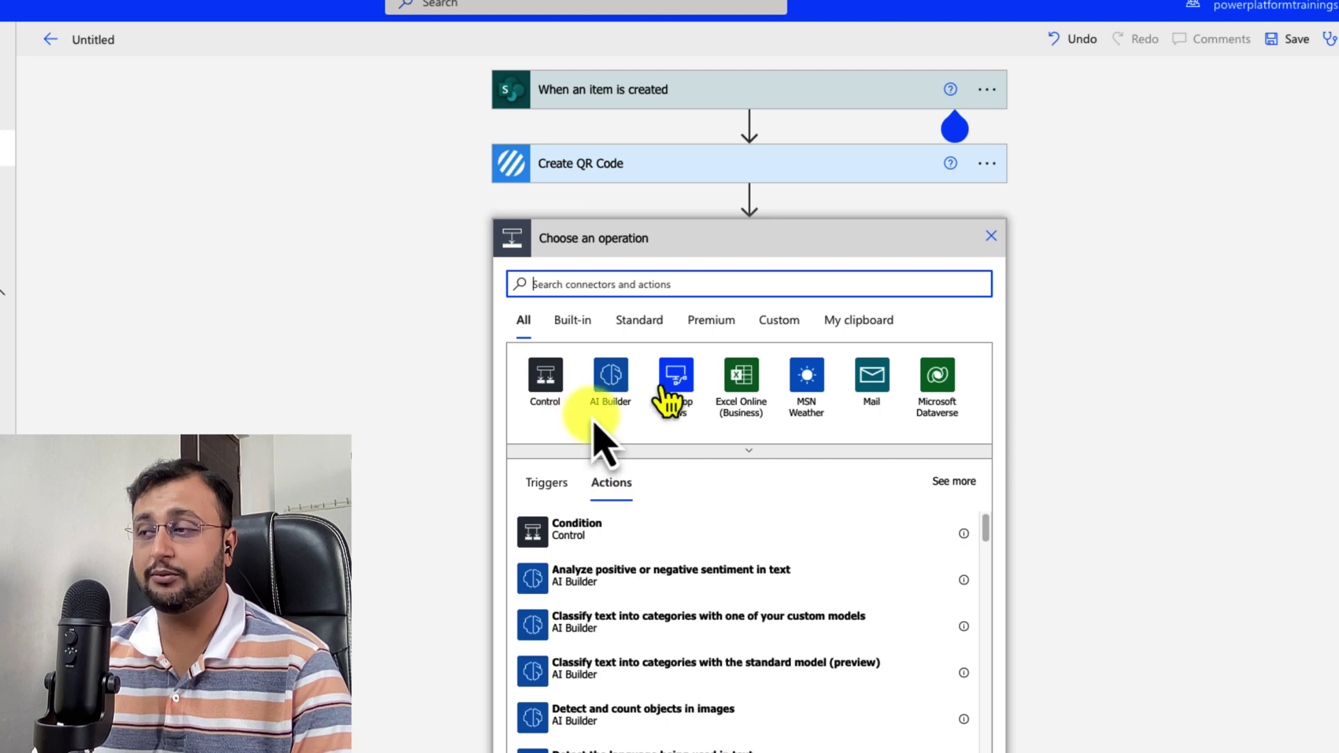
- Add the SharePoint Add attachment action after searching 'sharepo'
{"action": "type", "text": "s"}
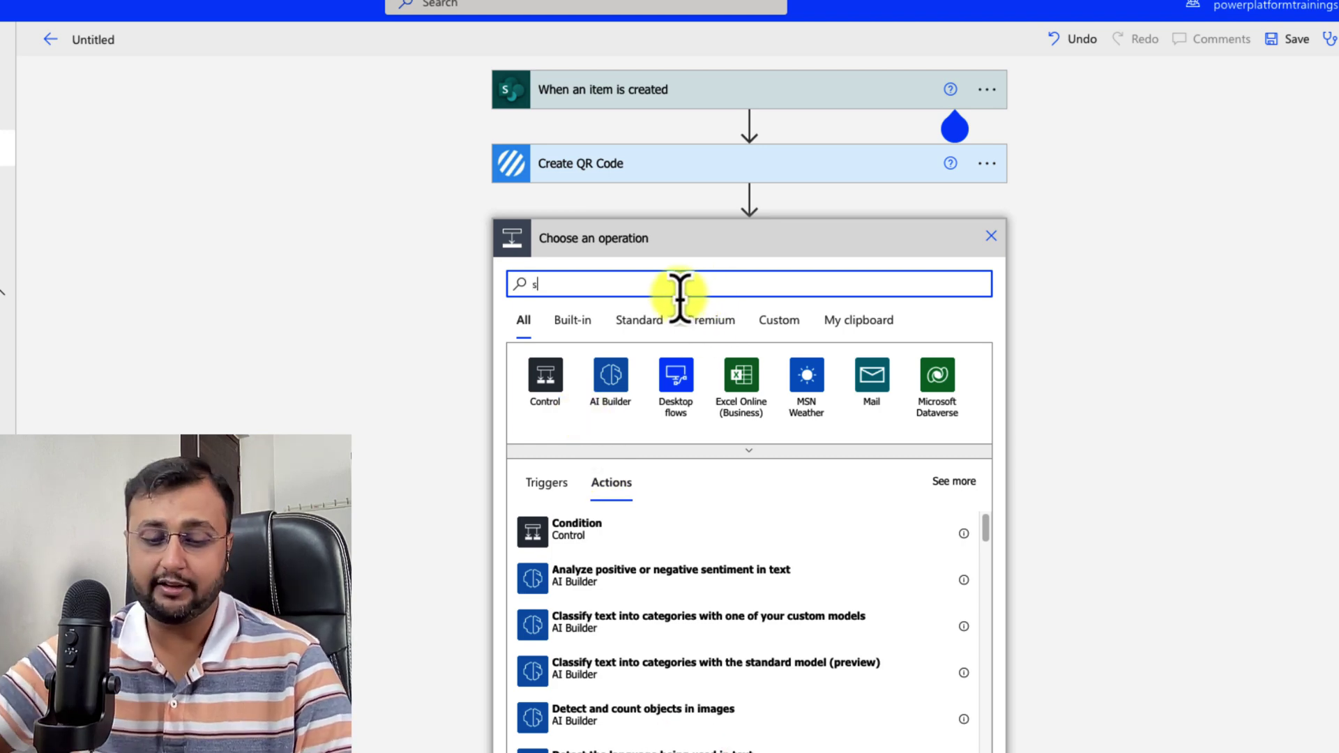
{"action": "type", "text": "harepo"}
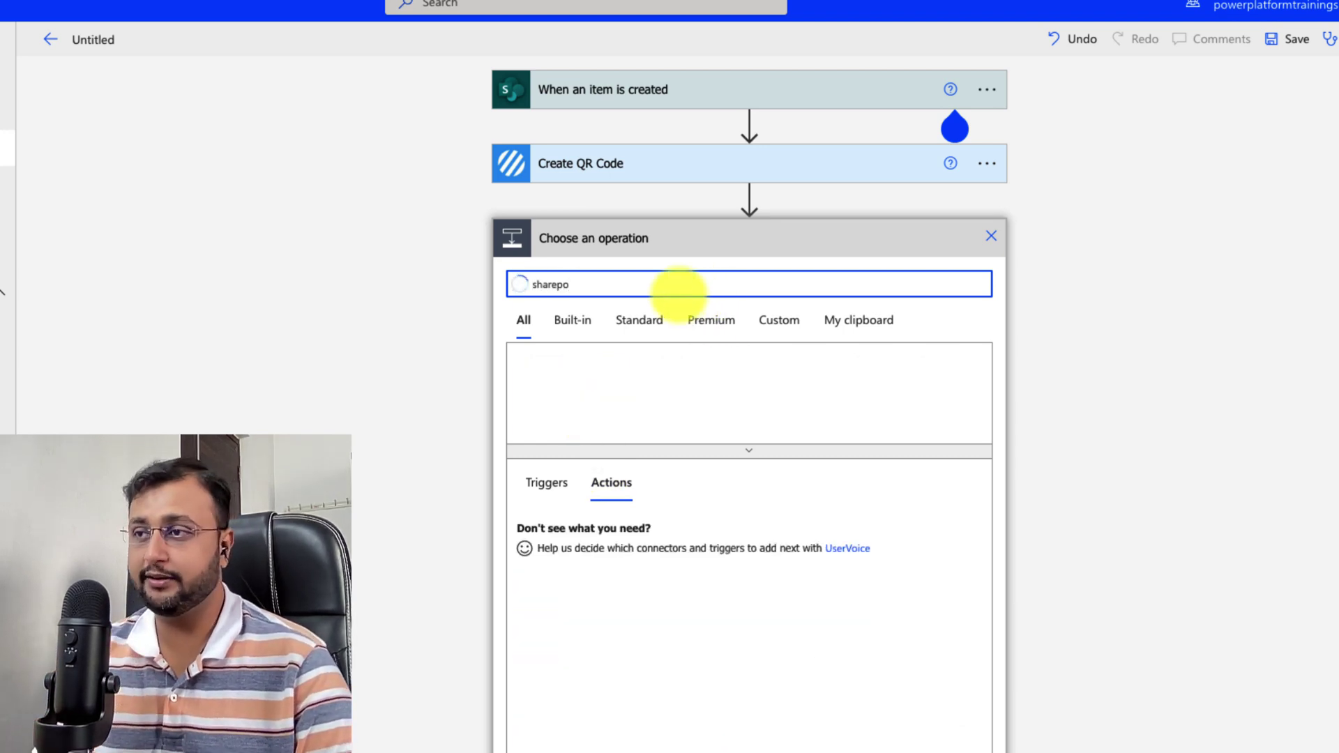
{"action": "left_click", "coordinate": [546, 377]}
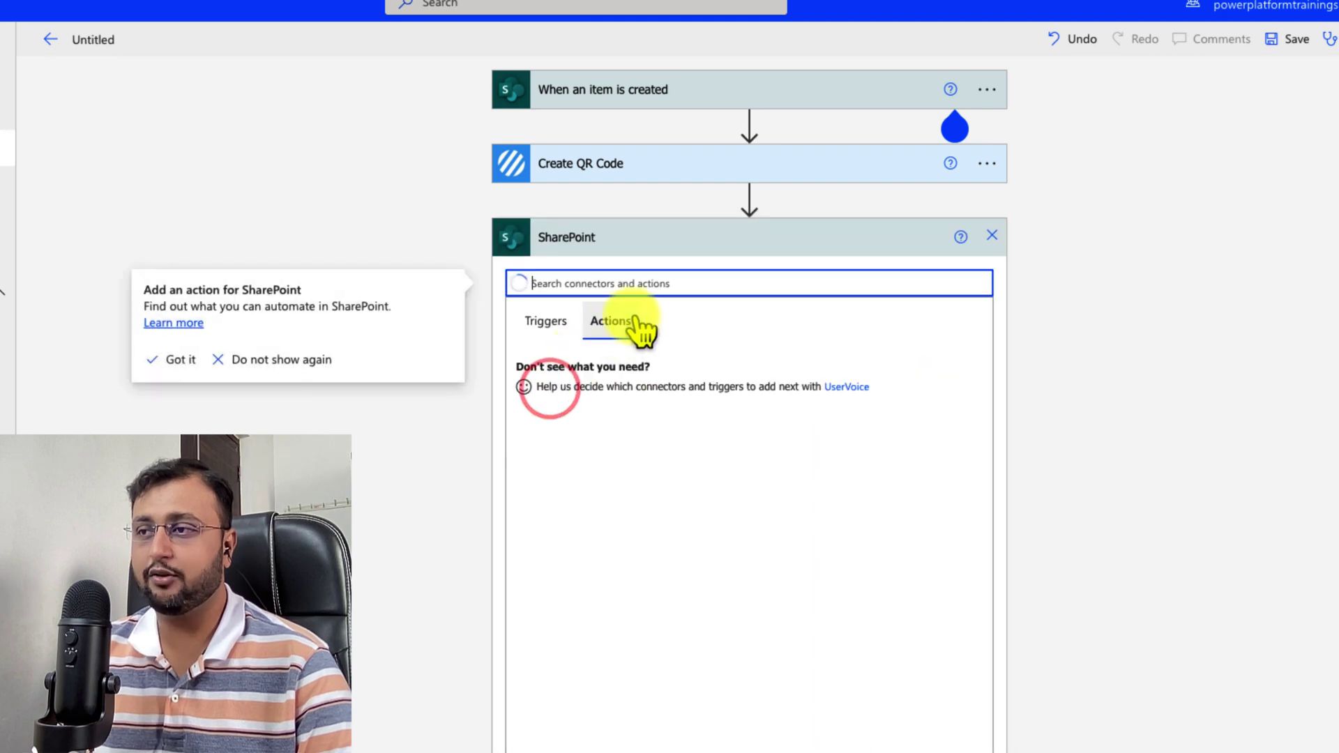
{"action": "left_click", "coordinate": [619, 368]}
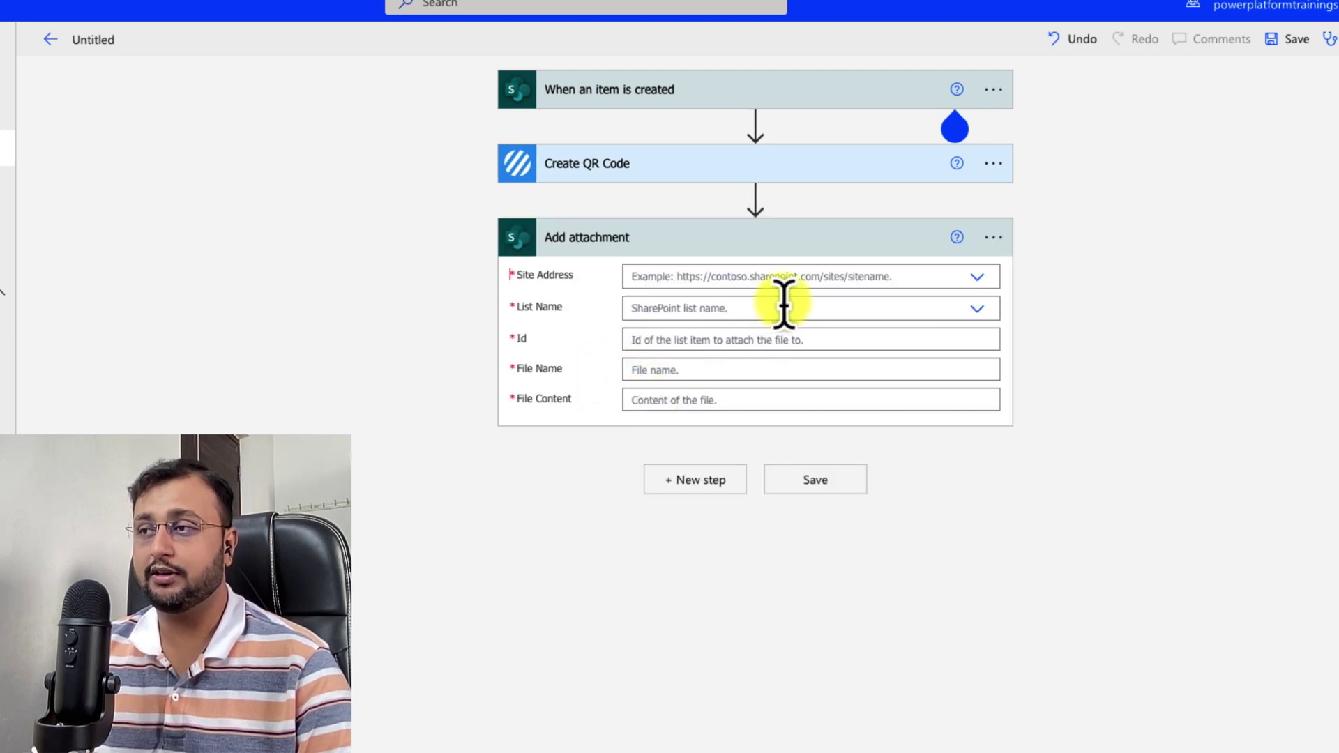
- Set the attachment step's Site Address and List Name both to Assets
{"action": "left_click", "coordinate": [797, 280]}
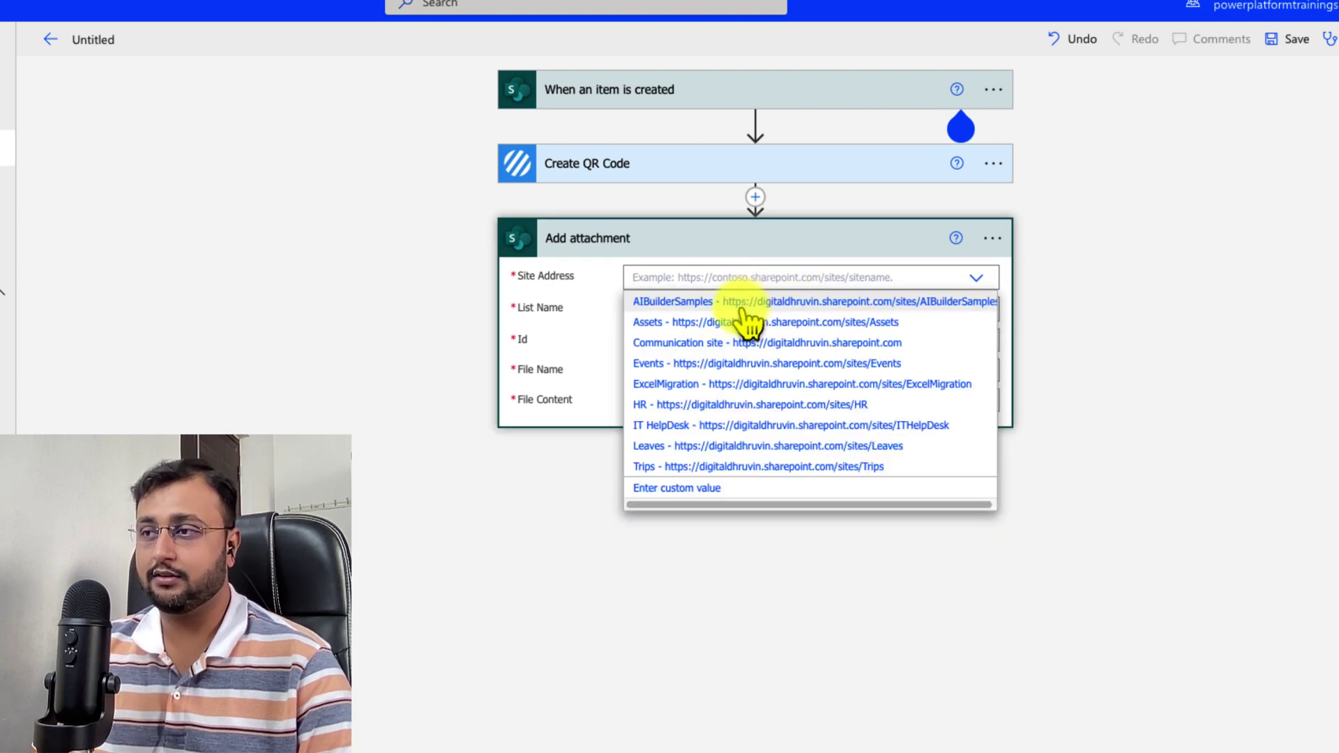
{"action": "left_click", "coordinate": [727, 321]}
{"action": "left_click", "coordinate": [716, 311]}
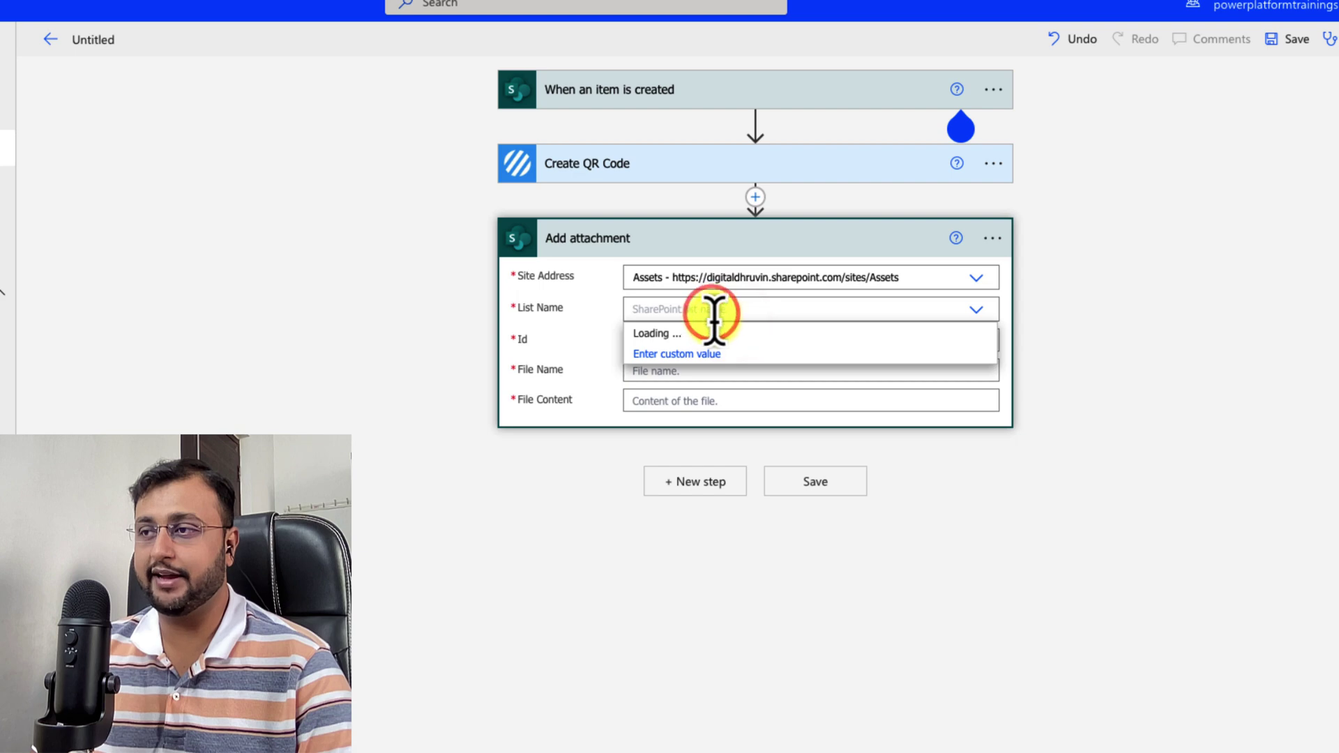
{"action": "left_click", "coordinate": [703, 318]}
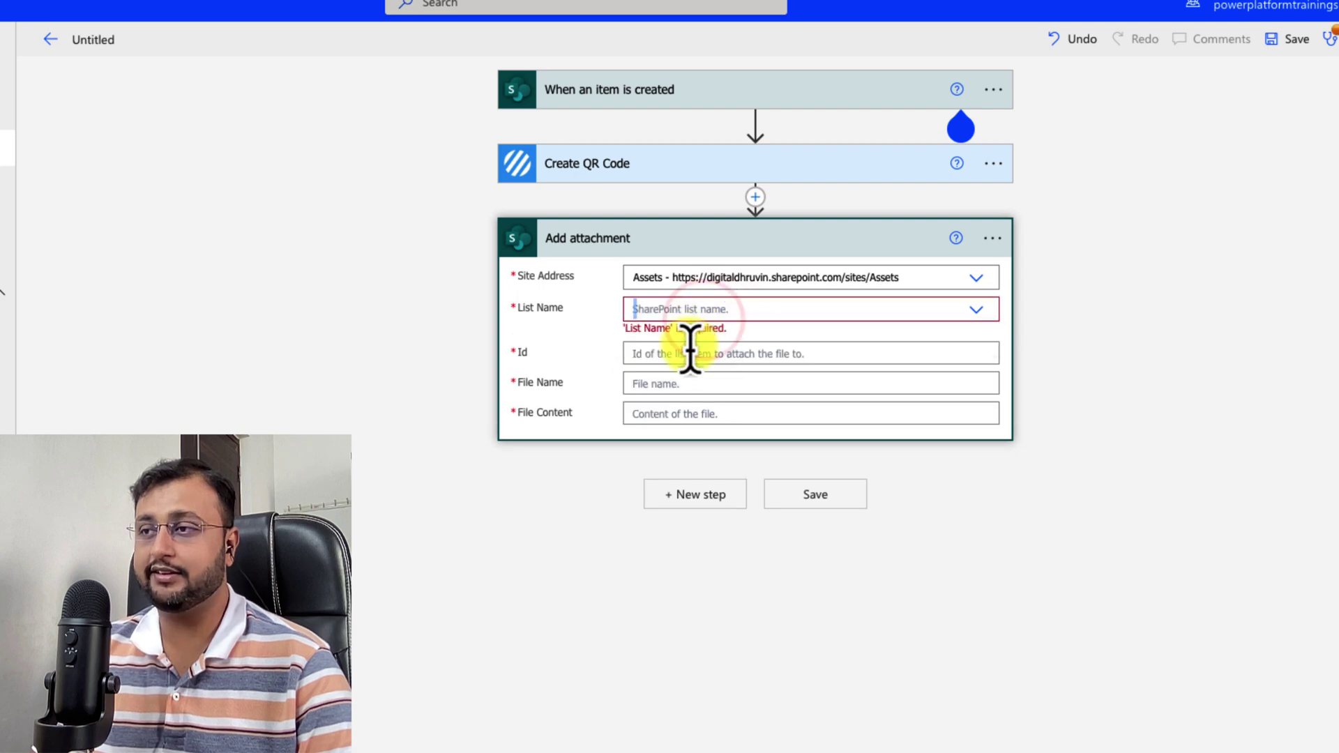
{"action": "left_click", "coordinate": [686, 314]}
{"action": "left_click", "coordinate": [673, 333]}
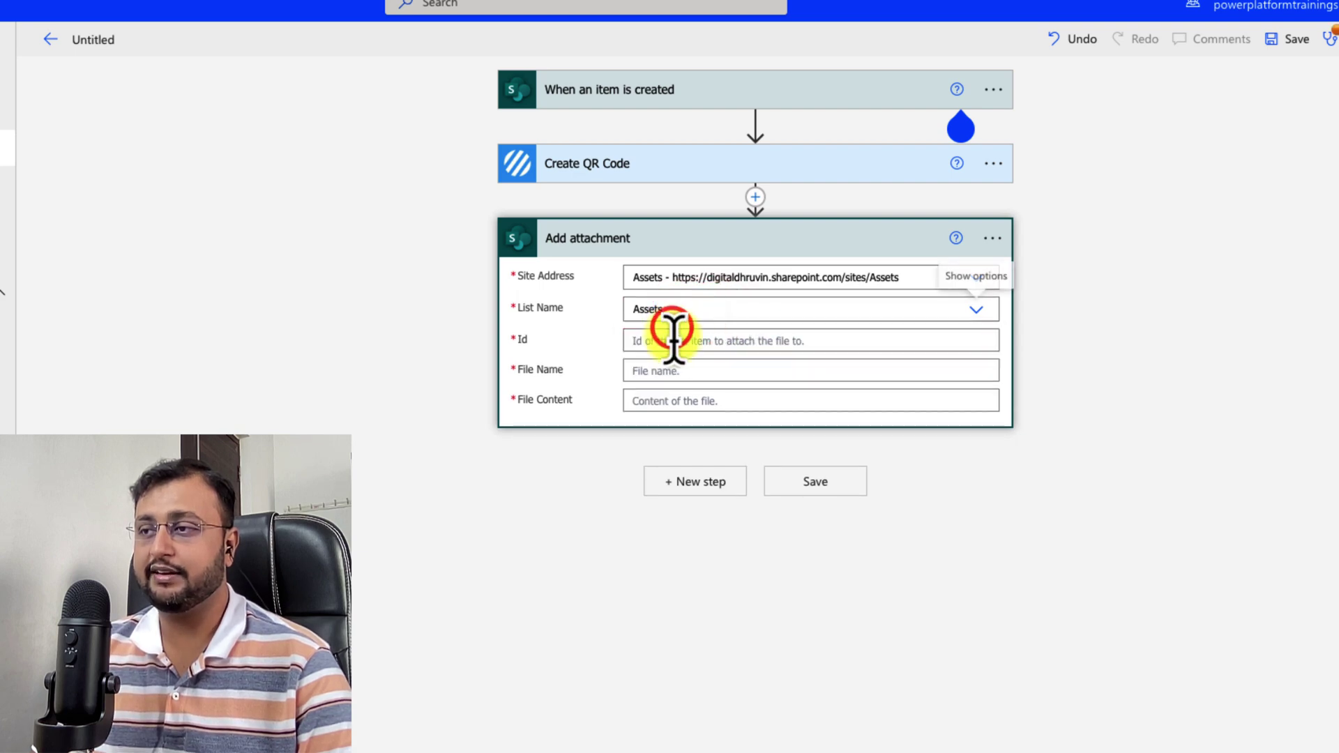
{"action": "left_click", "coordinate": [671, 342]}
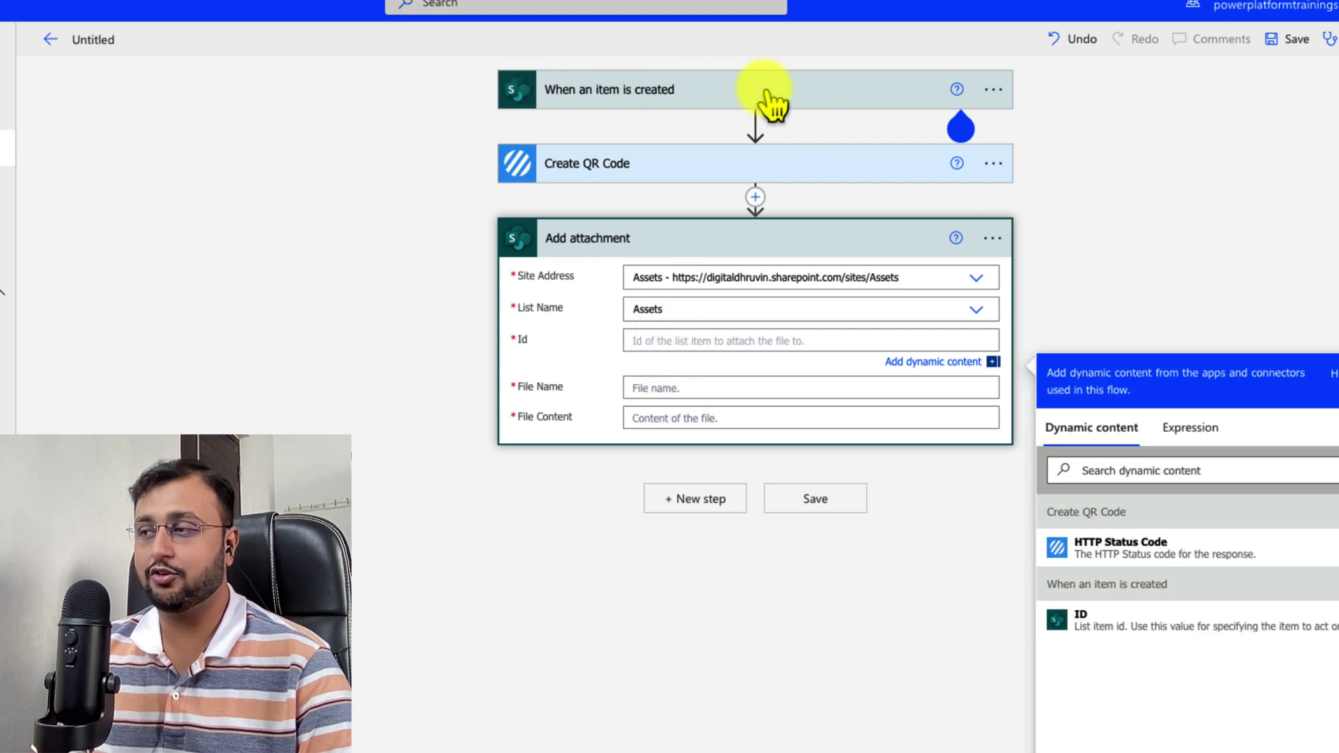
- Set the attachment Id to the item's ID and the file name to QR-ID-Title
{"action": "left_click", "coordinate": [1113, 619]}
{"action": "left_click", "coordinate": [704, 392]}
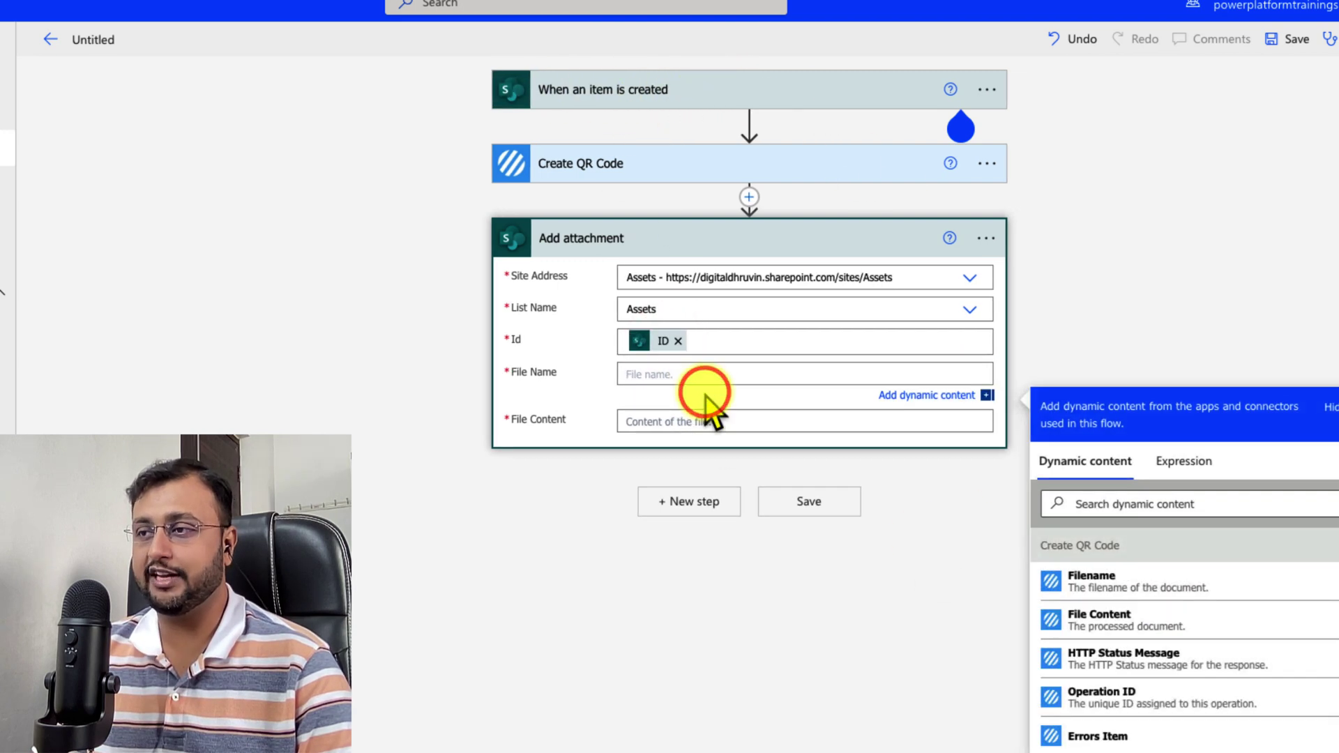
{"action": "type", "text": "QR-"}
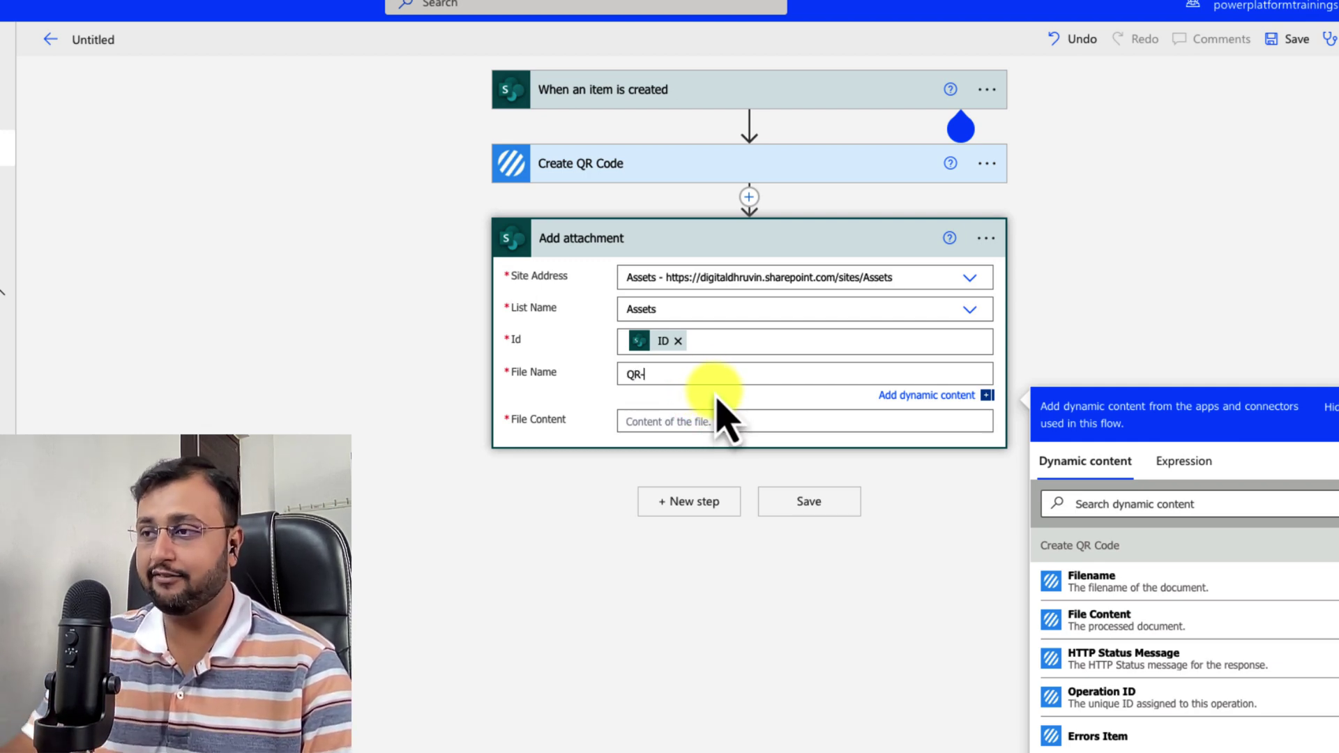
{"action": "left_click", "coordinate": [1128, 514]}
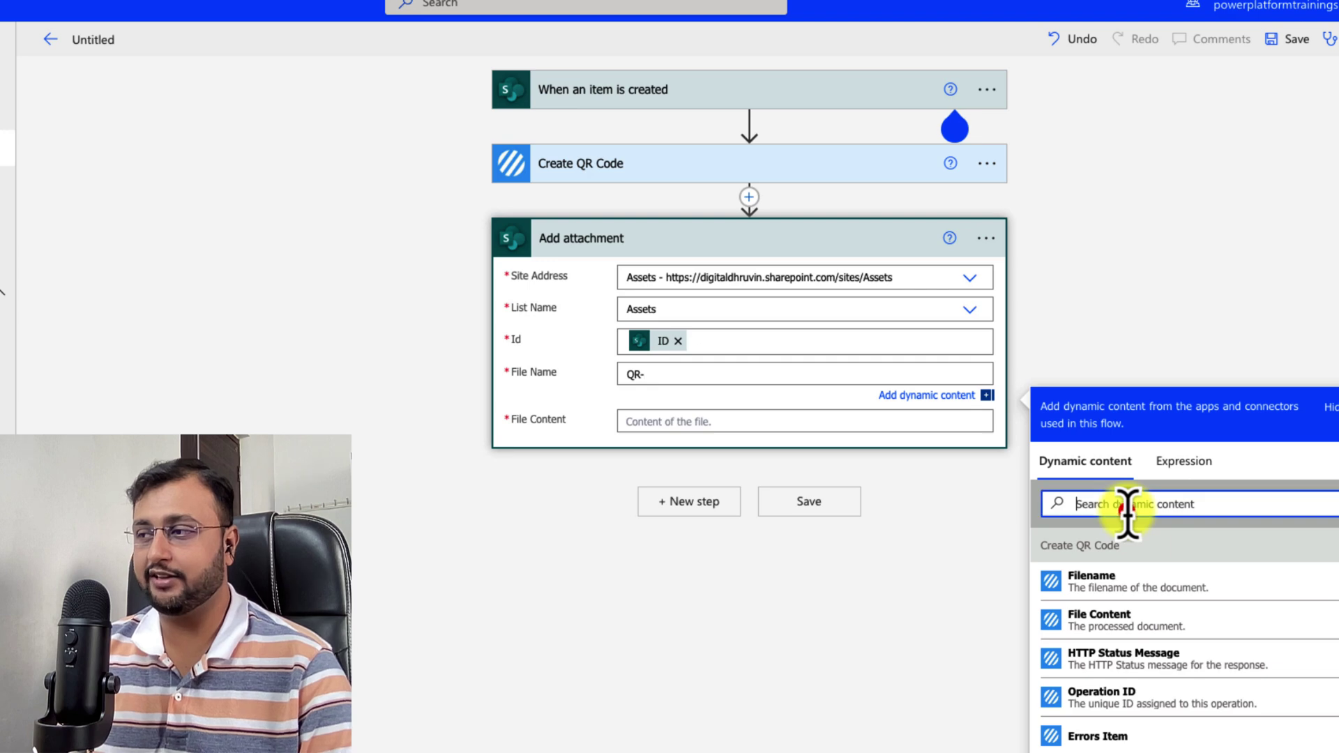
{"action": "type", "text": "ID"}
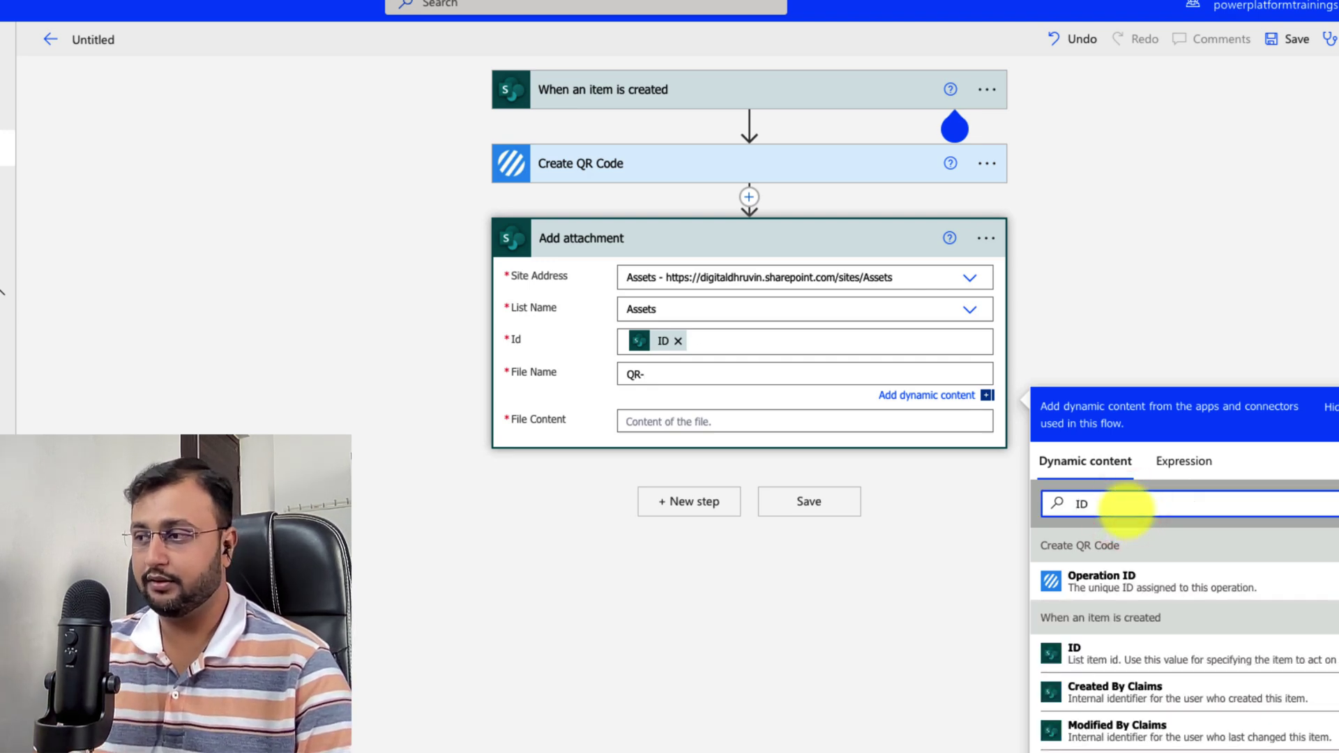
{"action": "left_click", "coordinate": [1106, 652]}
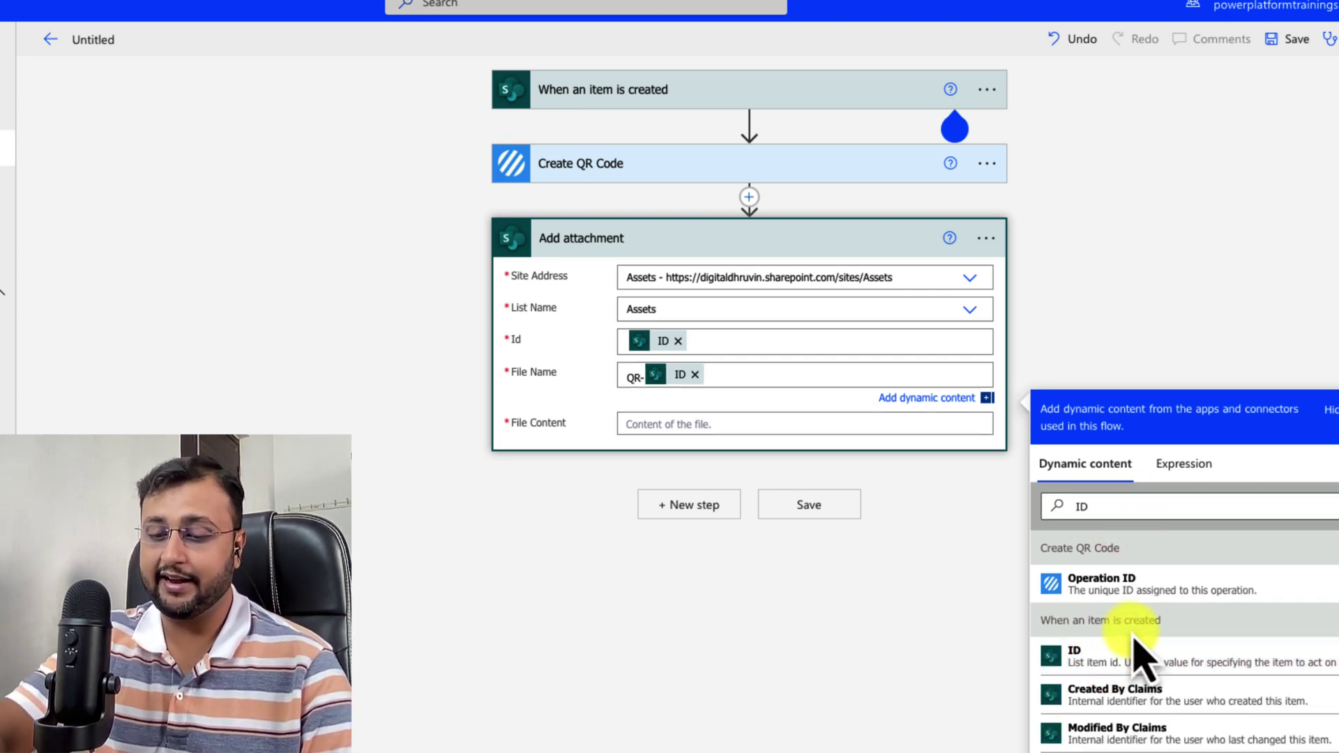
{"action": "double_click", "coordinate": [1131, 504]}
{"action": "type", "text": "tit"}
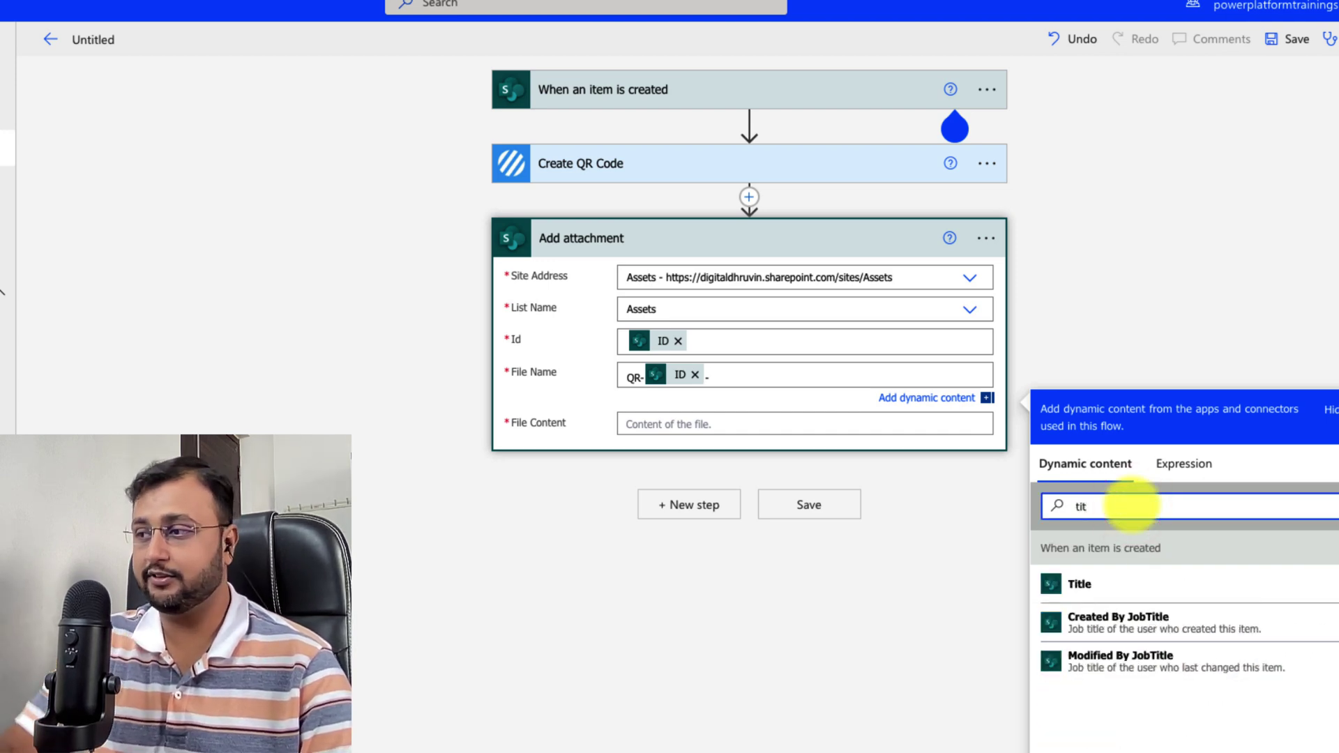
{"action": "left_click", "coordinate": [1212, 585]}
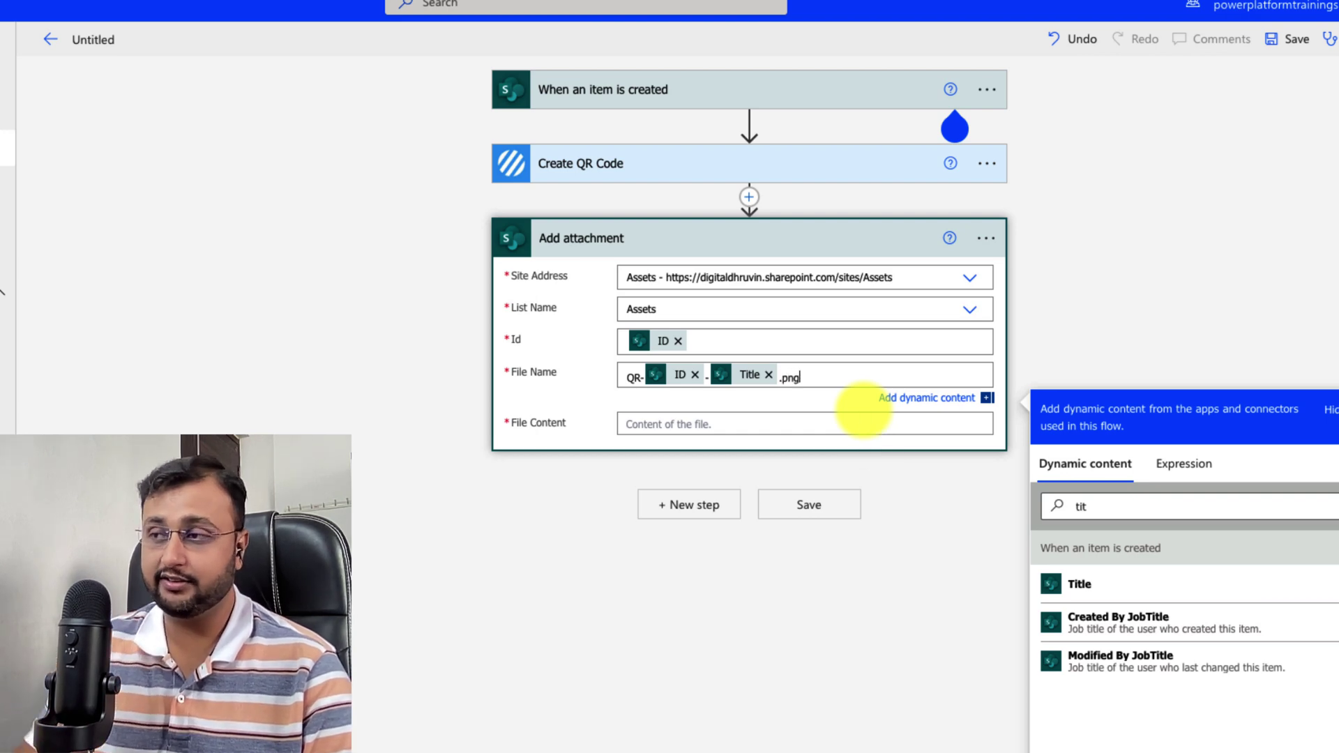
- Use the Create QR Code step's File Content as the attachment content and review that step
{"action": "left_click", "coordinate": [668, 424]}
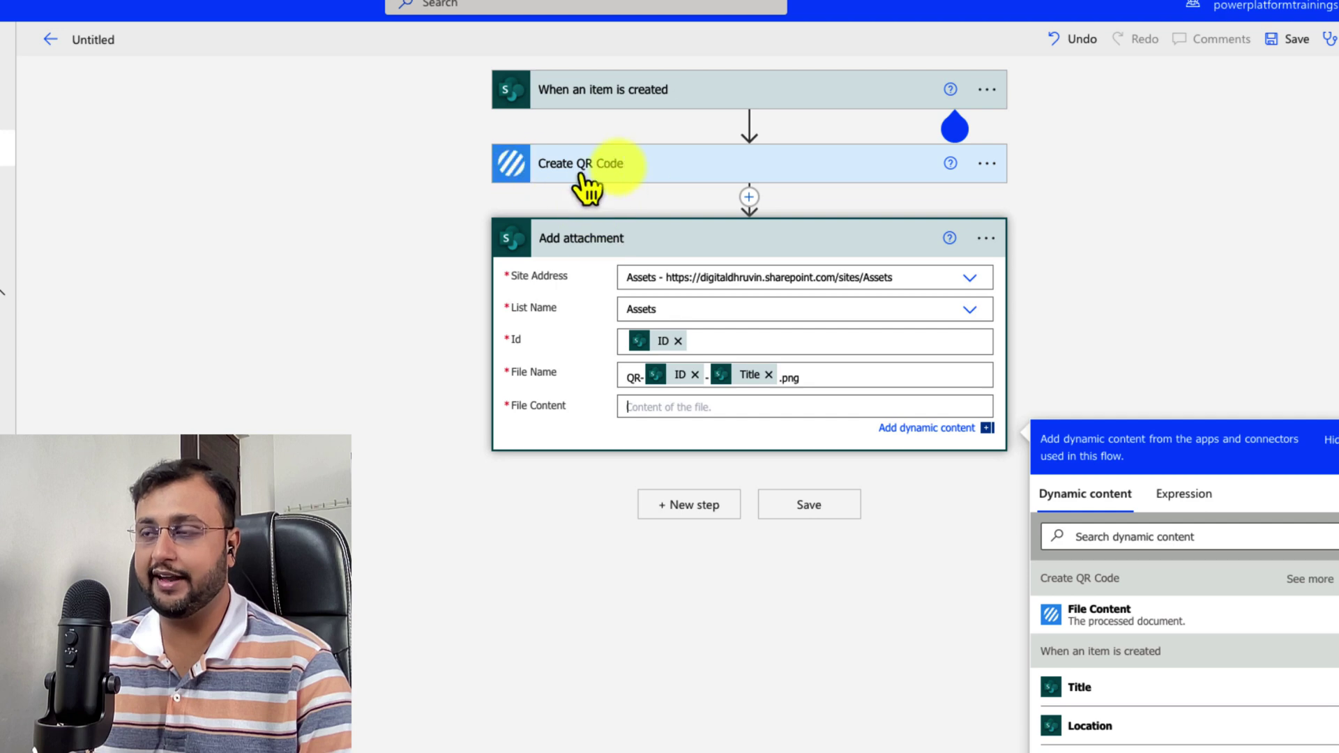
{"action": "left_click", "coordinate": [1109, 617]}
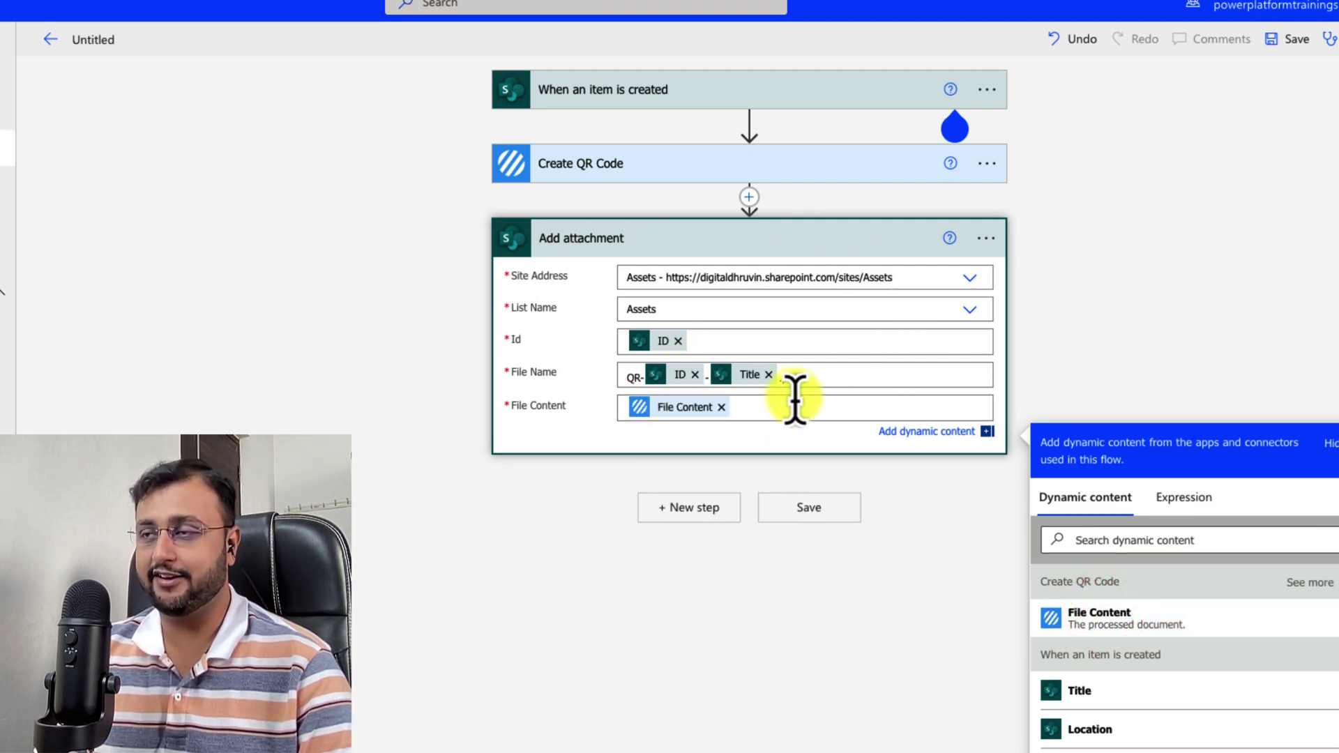
{"action": "left_click", "coordinate": [708, 171]}
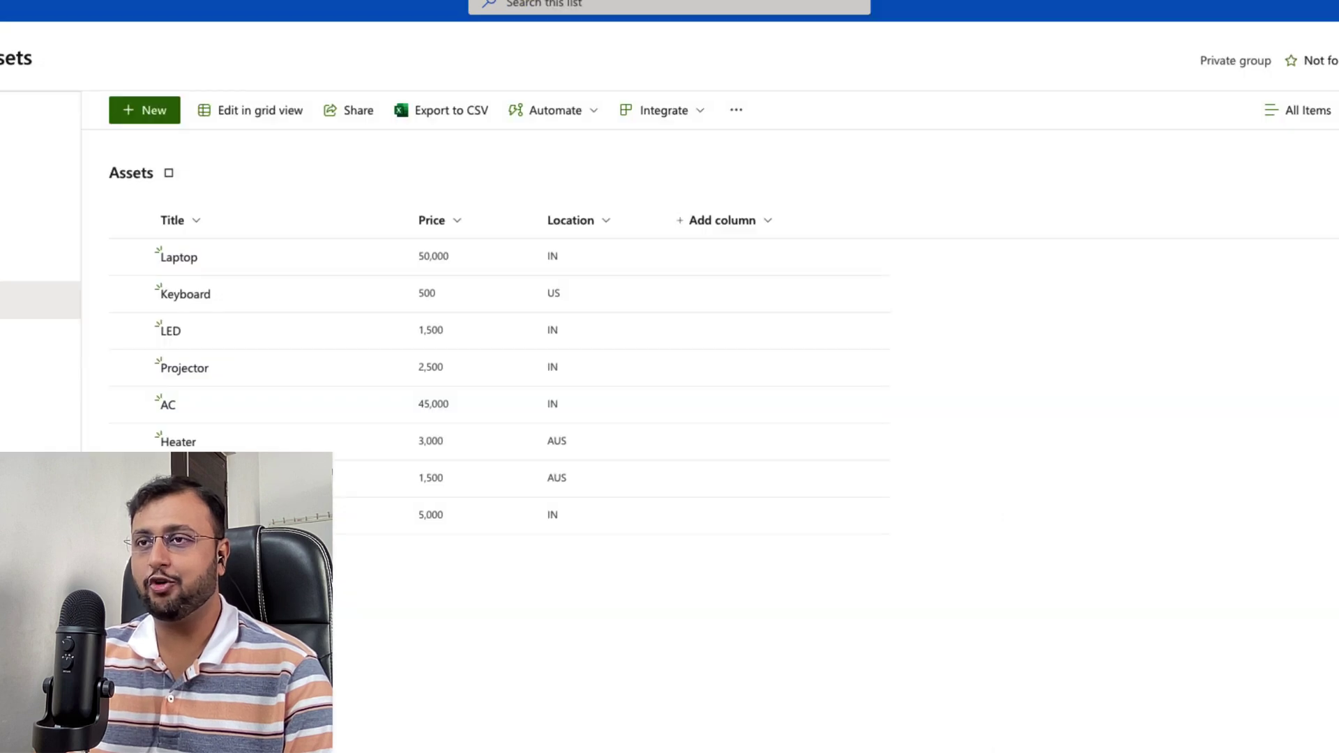
- Create an Assets item titled Macbook with location IN and save it
{"action": "left_click", "coordinate": [144, 110]}
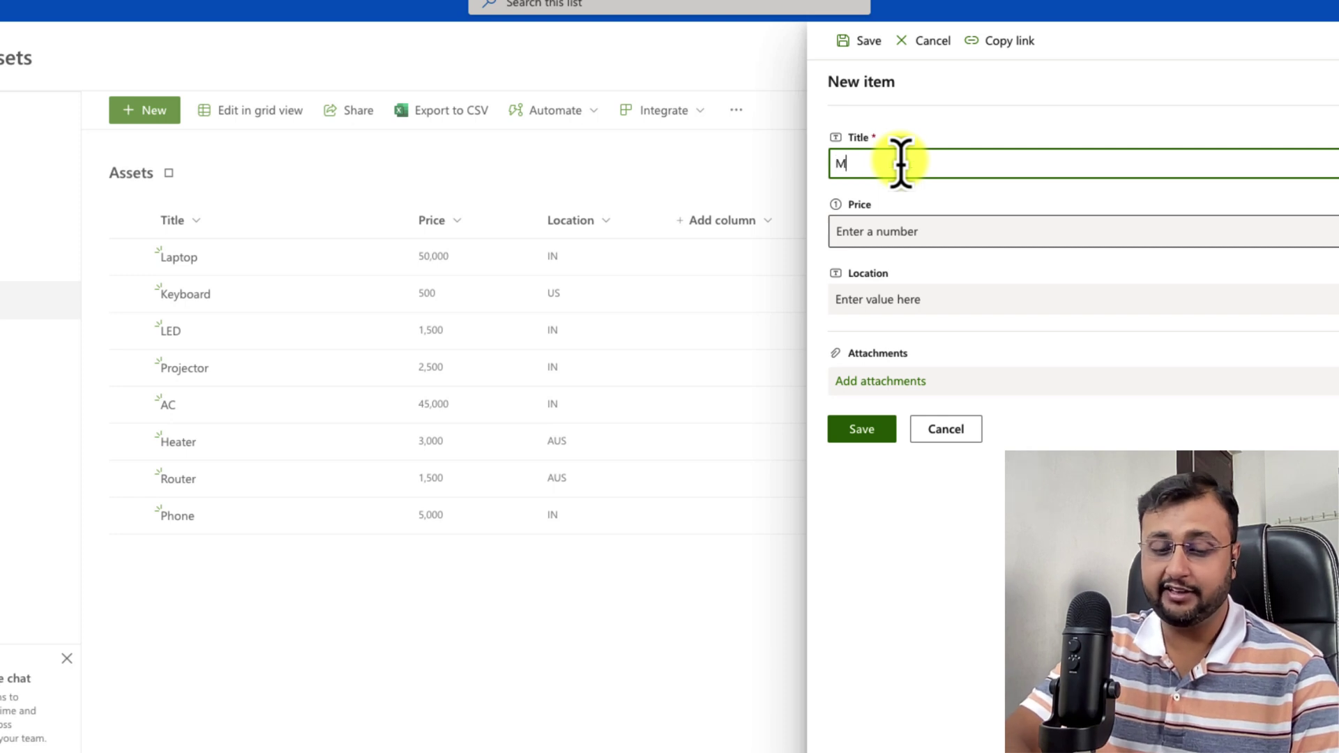
{"action": "type", "text": "Macbook"}
{"action": "key", "text": "Tab"}
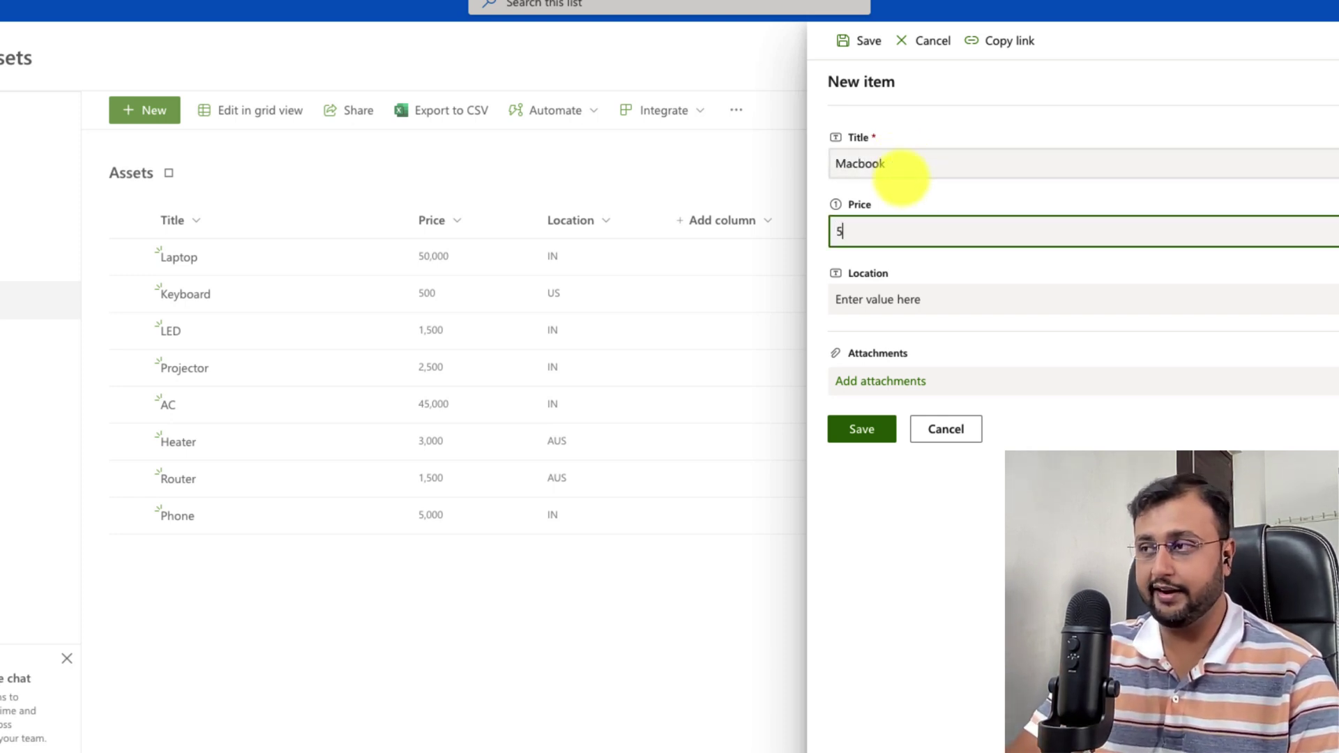
{"action": "left_click", "coordinate": [908, 299]}
{"action": "type", "text": "IN"}
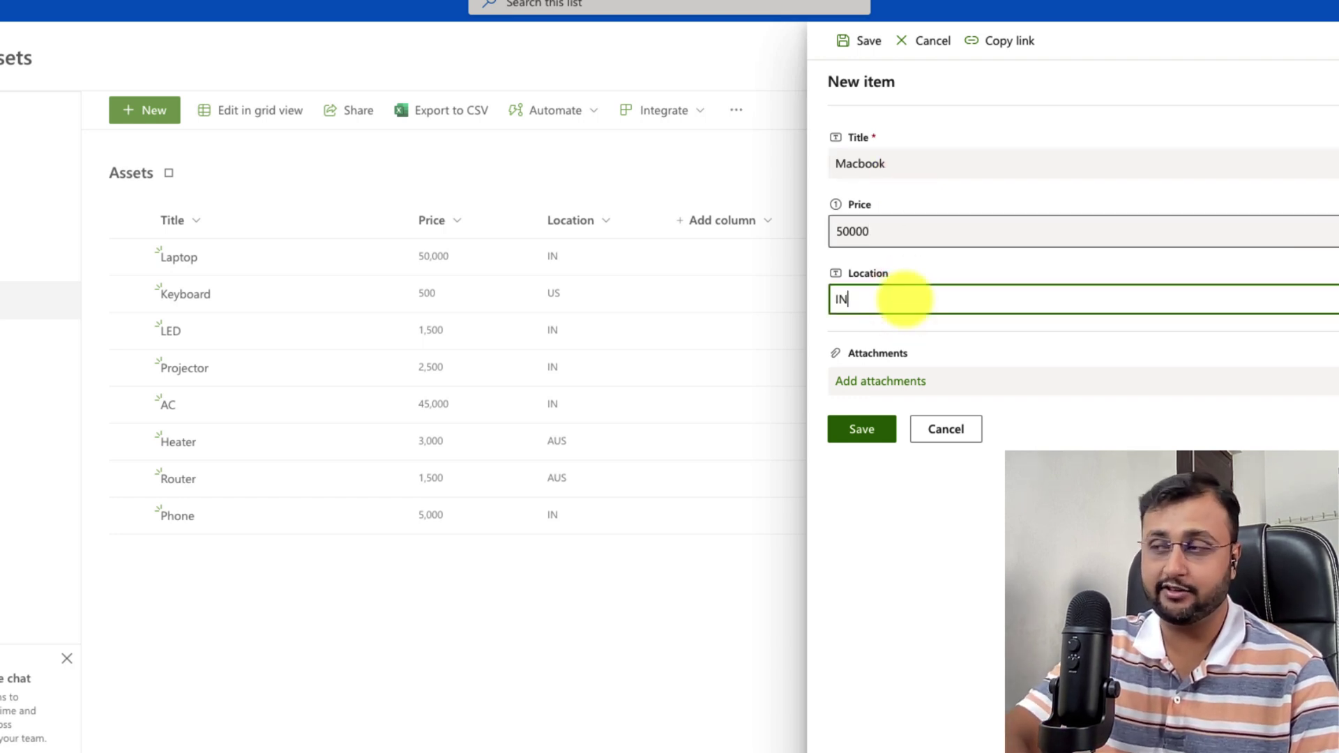
{"action": "left_click", "coordinate": [865, 432]}
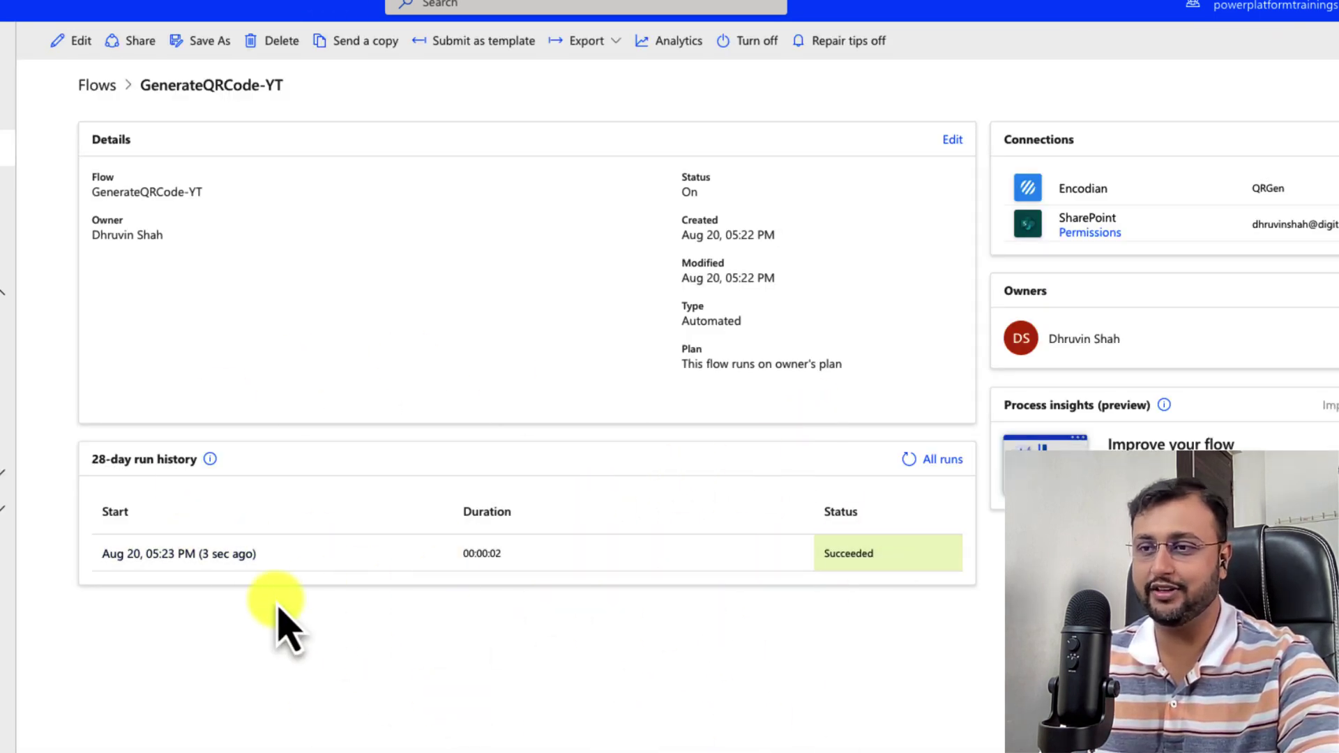
- Open the latest run and expand the trigger, Create QR Code and Add attachment step details
{"action": "left_click", "coordinate": [193, 552]}
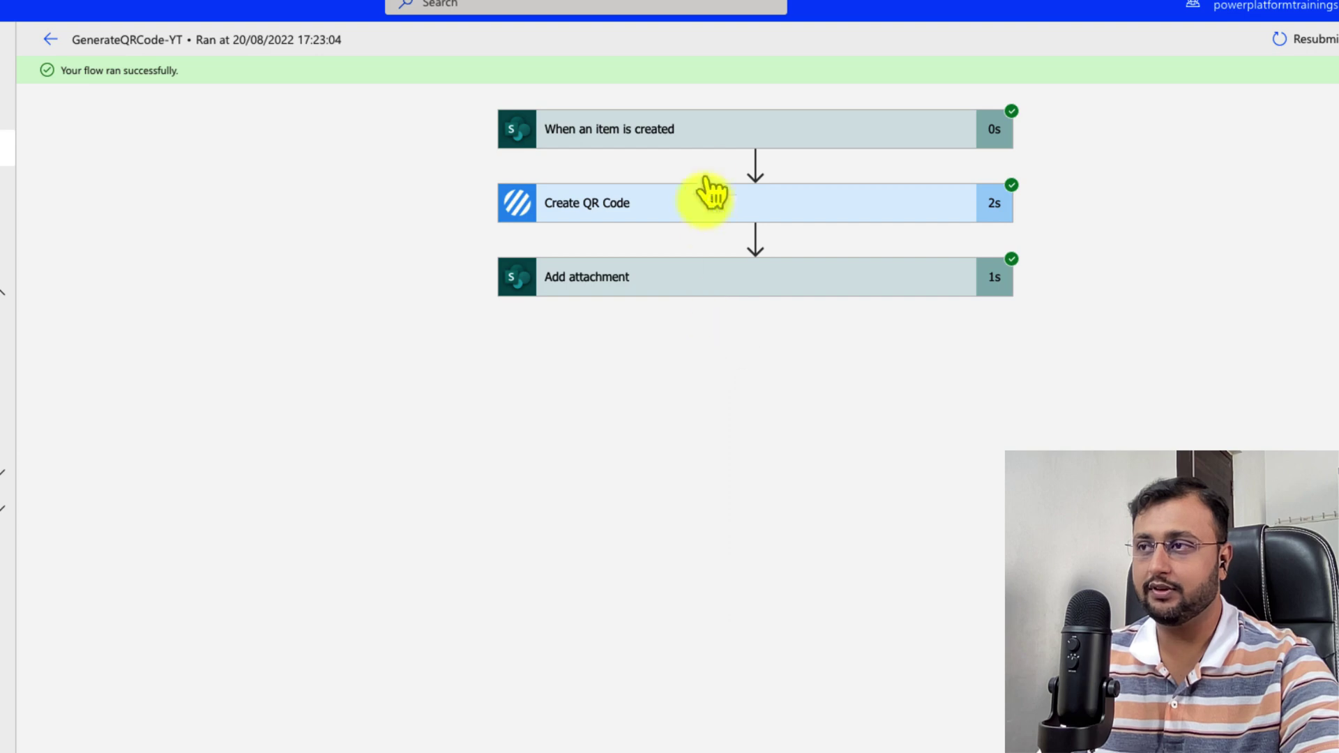
{"action": "left_click", "coordinate": [718, 123]}
{"action": "left_click", "coordinate": [689, 537]}
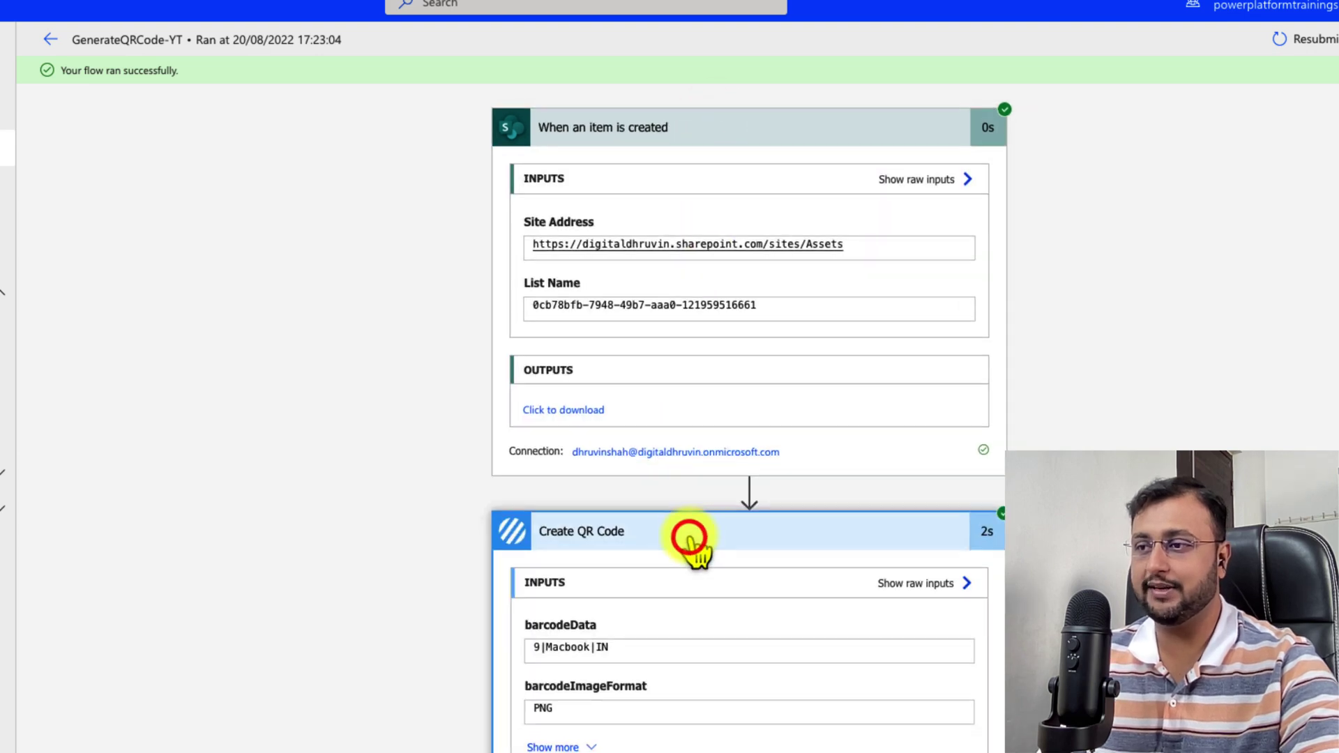
{"action": "scroll", "coordinate": [683, 614], "scroll_direction": "down", "scroll_amount": 4}
{"action": "scroll", "coordinate": [684, 628], "scroll_direction": "down", "scroll_amount": 5}
{"action": "left_click", "coordinate": [688, 748]}
{"action": "scroll", "coordinate": [746, 598], "scroll_direction": "down", "scroll_amount": 9}
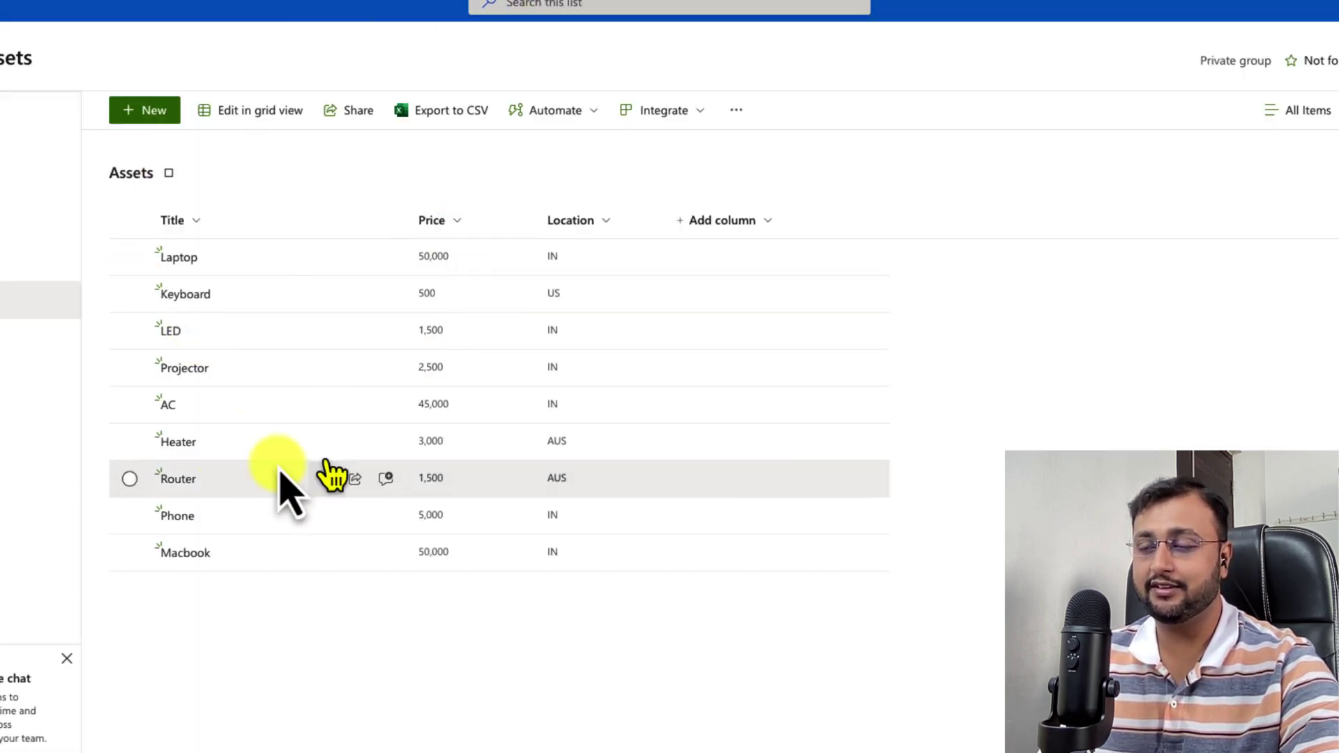
- Open the Macbook item and preview its QR-9-Macbook.png QR code attachment
{"action": "left_click", "coordinate": [187, 553]}
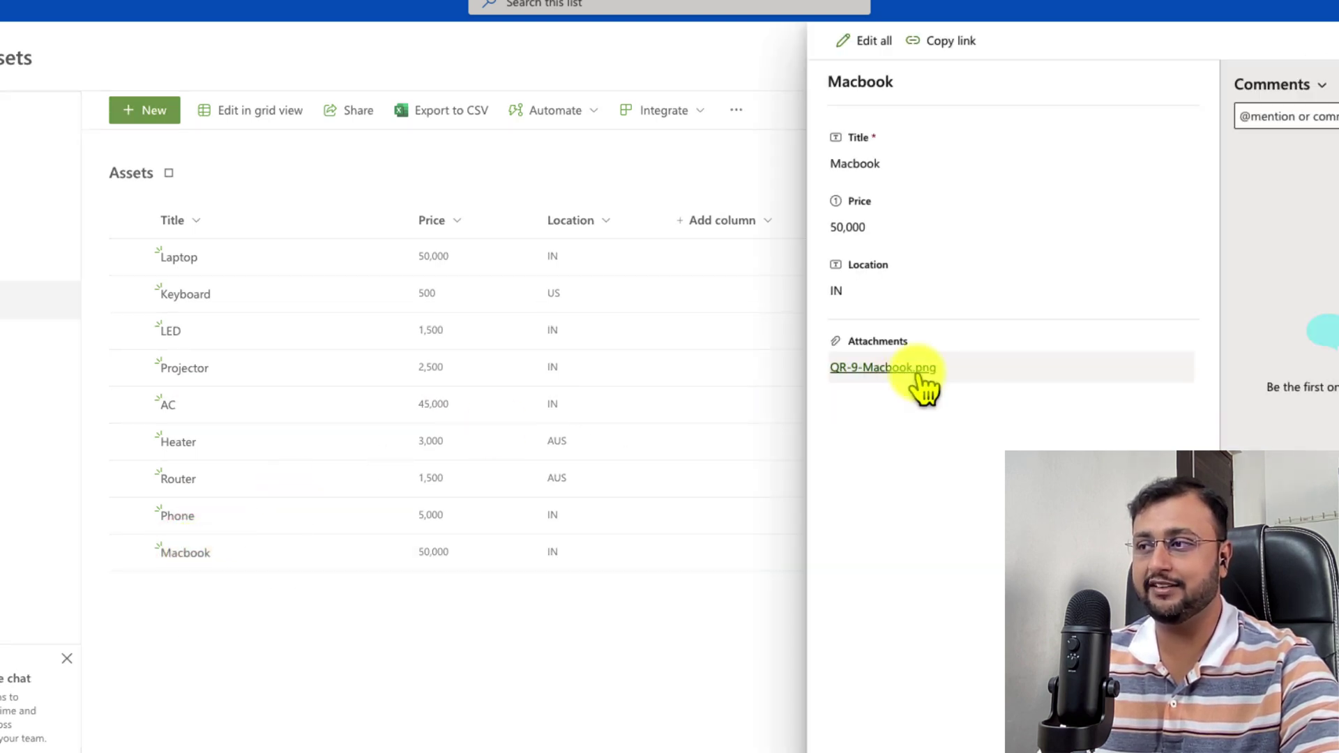
{"action": "left_click", "coordinate": [890, 376]}
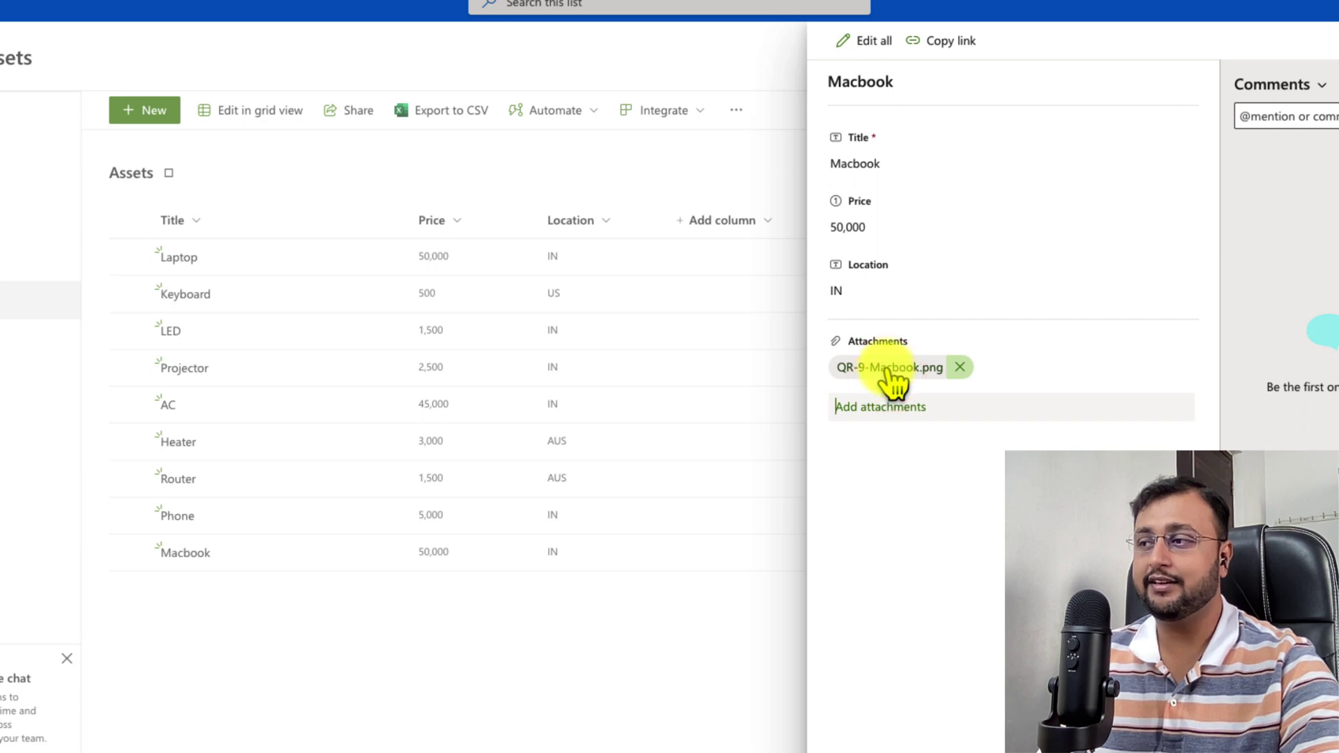
{"action": "left_click", "coordinate": [886, 368]}
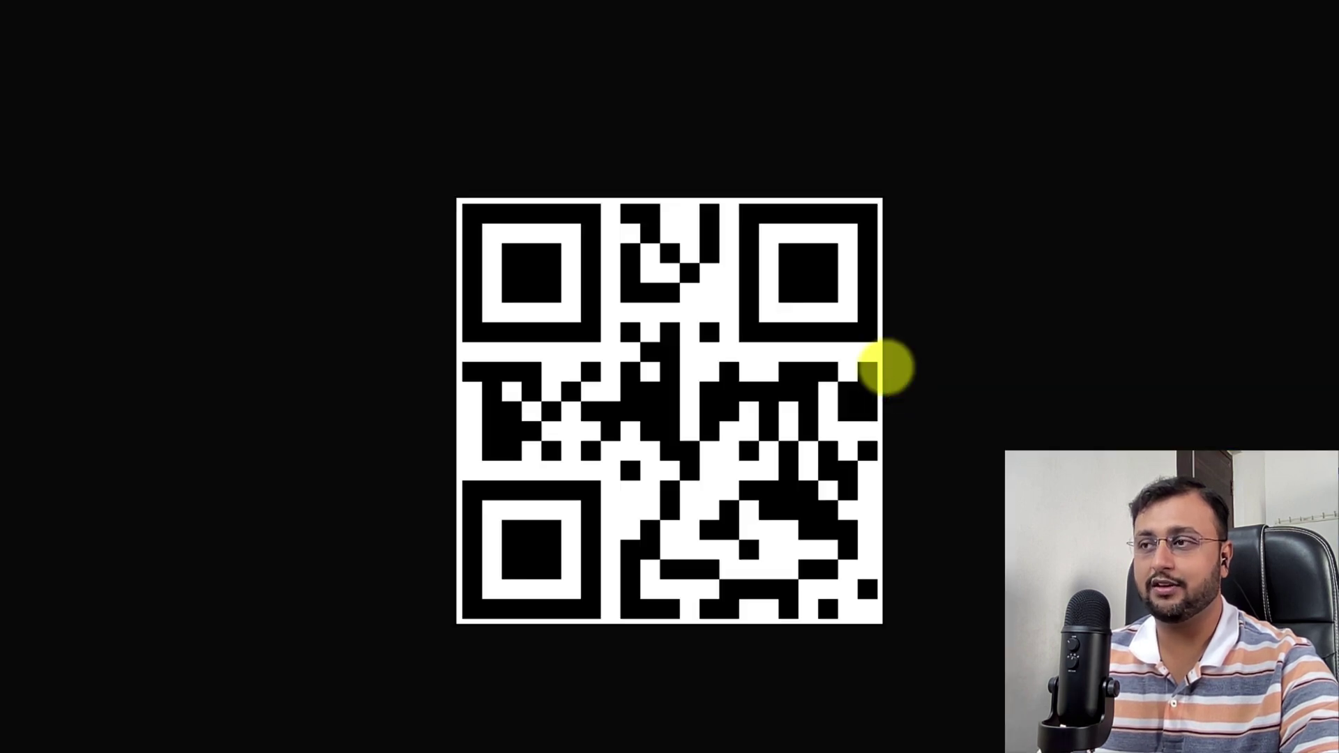